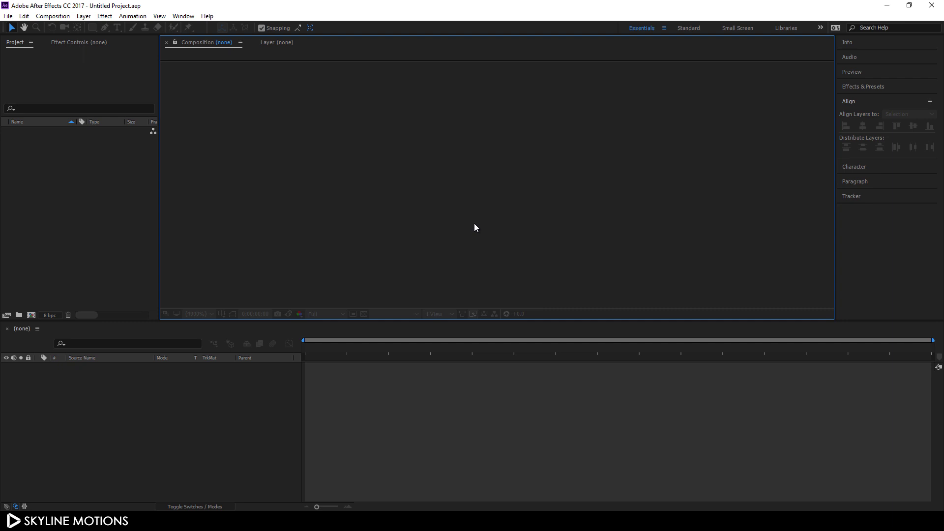
Create a new 1920 × 1080 composition named Main at 30 fps with a 6-second duration
{"action": "left_click", "coordinate": [53, 16]}
{"action": "left_click", "coordinate": [61, 31]}
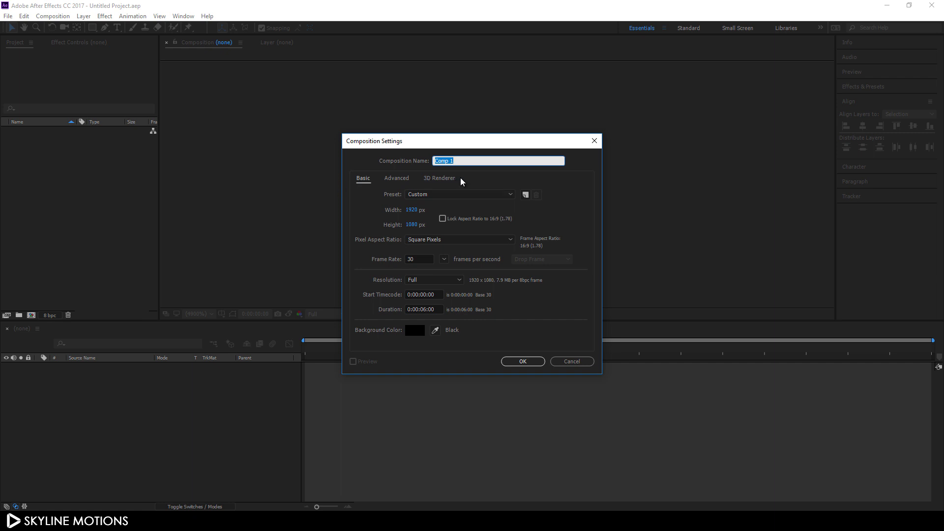
{"action": "key", "text": "BackSpace"}
{"action": "left_click", "coordinate": [526, 362]}
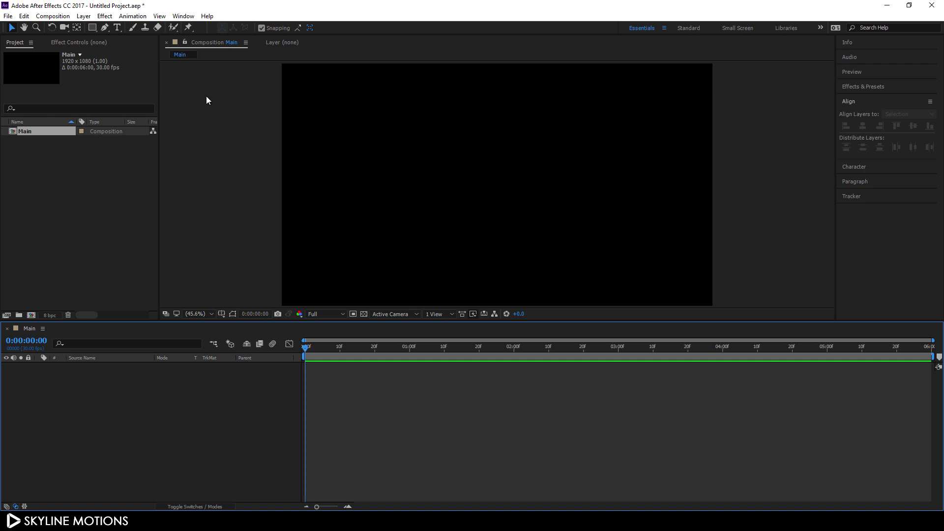
Draw a wide rectangle about 1273 px wide near the composition's centre, with a solid white fill and no stroke
{"action": "left_click", "coordinate": [92, 27]}
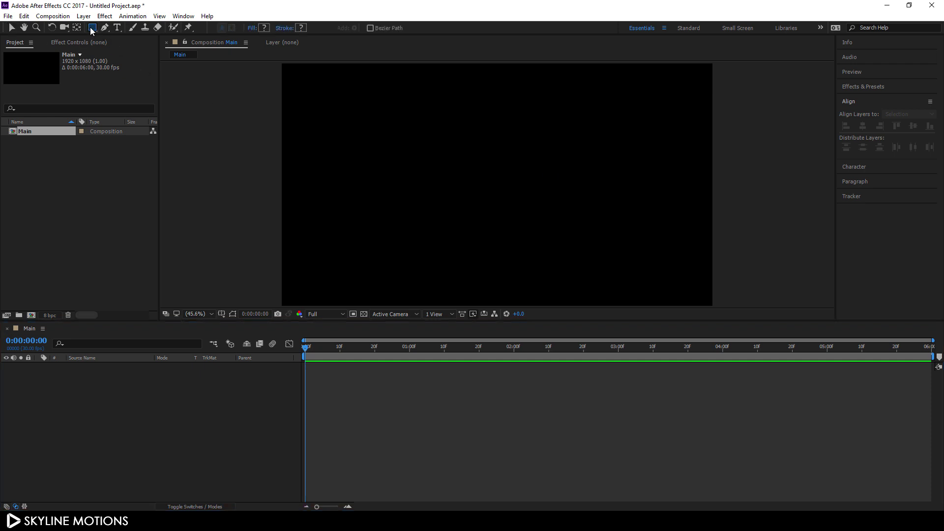
{"action": "left_click", "coordinate": [250, 28]}
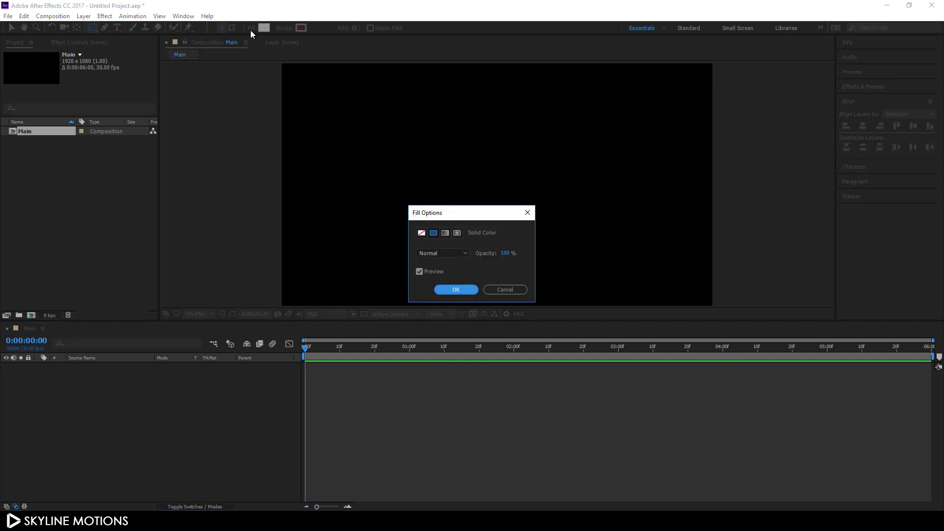
{"action": "left_click", "coordinate": [456, 290]}
{"action": "left_click", "coordinate": [284, 28]}
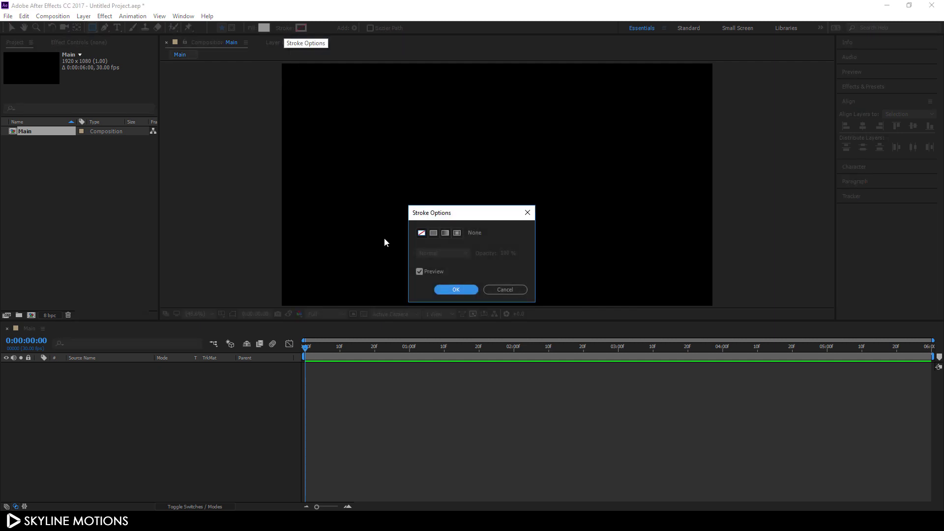
{"action": "left_click", "coordinate": [421, 233]}
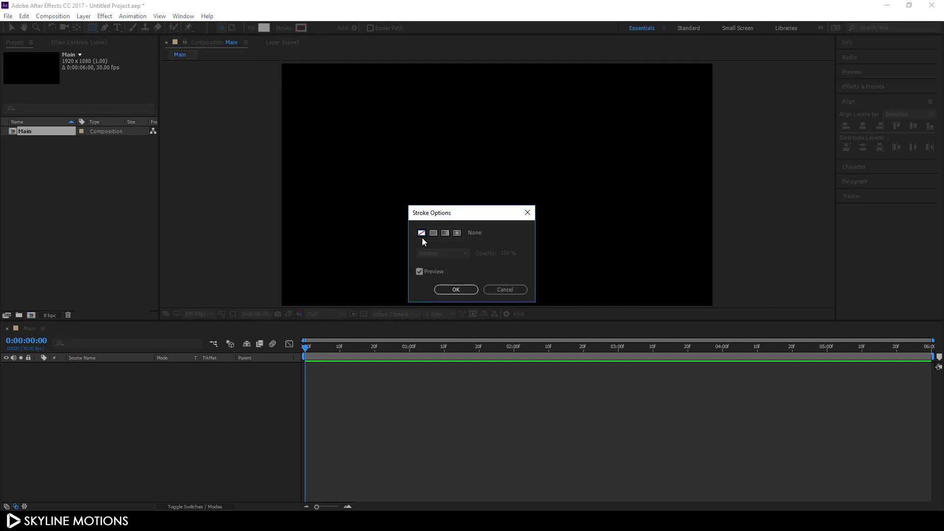
{"action": "left_click", "coordinate": [445, 289]}
{"action": "left_click", "coordinate": [263, 28]}
{"action": "mouse_move", "coordinate": [409, 199]}
{"action": "left_mouse_down"}
{"action": "mouse_move", "coordinate": [388, 173]}
{"action": "mouse_move", "coordinate": [411, 202]}
{"action": "mouse_move", "coordinate": [653, 225]}
{"action": "left_mouse_up"}
{"action": "left_click", "coordinate": [634, 197]}
Unlink the rectangle path's size proportions and set its size to 1200 by 250
{"action": "left_click", "coordinate": [56, 382]}
{"action": "left_click", "coordinate": [64, 392]}
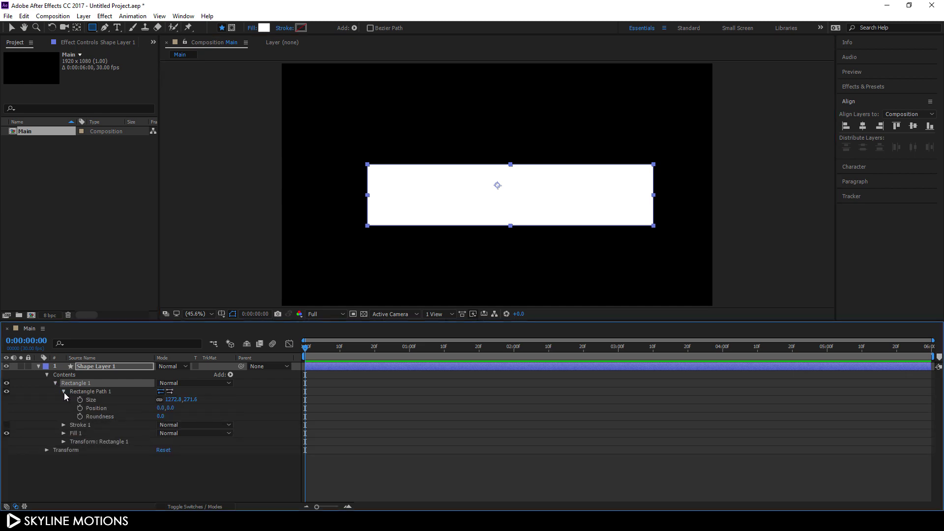
{"action": "left_click", "coordinate": [159, 400]}
{"action": "left_click", "coordinate": [172, 400]}
{"action": "key", "text": "BackSpace"}
{"action": "key", "text": "Return"}
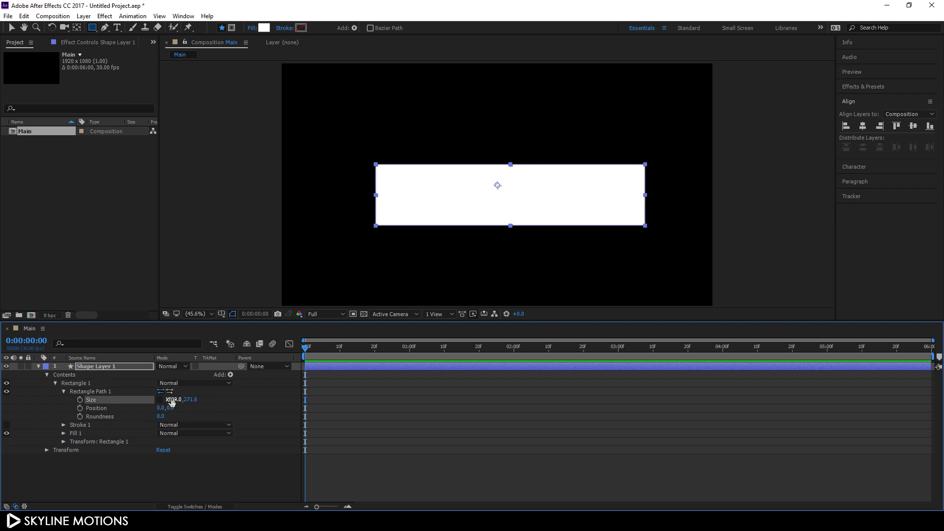
{"action": "left_click", "coordinate": [191, 399]}
{"action": "type", "text": "250"}
{"action": "key", "text": "Return"}
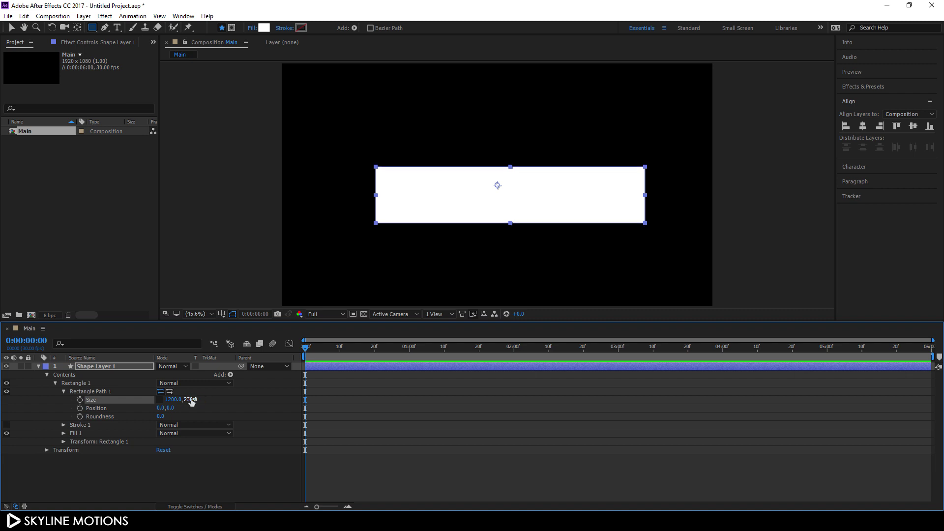
Round the rectangle's corners with a roundness of 35
{"action": "left_click", "coordinate": [161, 416]}
{"action": "type", "text": "35"}
{"action": "key", "text": "Return"}
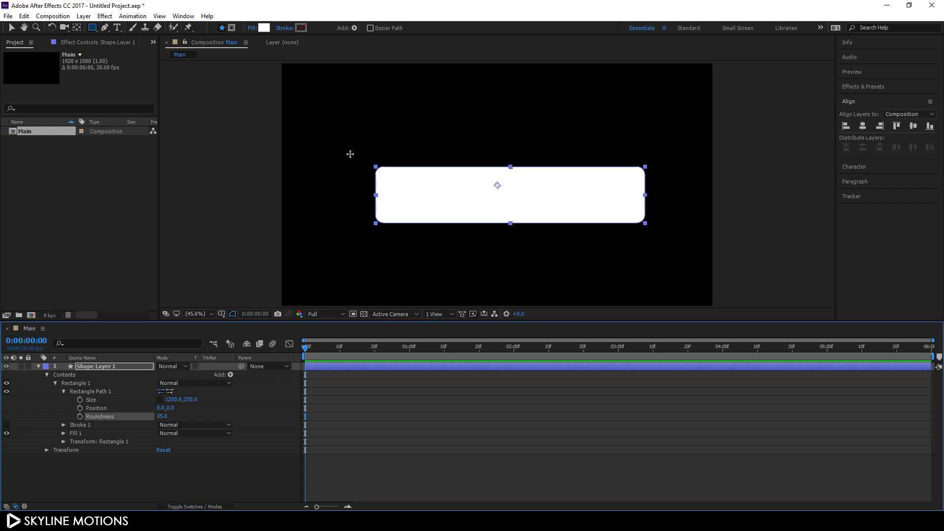
Move the shape layer's anchor point to the centre of the rounded rectangle and collapse the layer's properties
{"action": "left_click", "coordinate": [77, 28]}
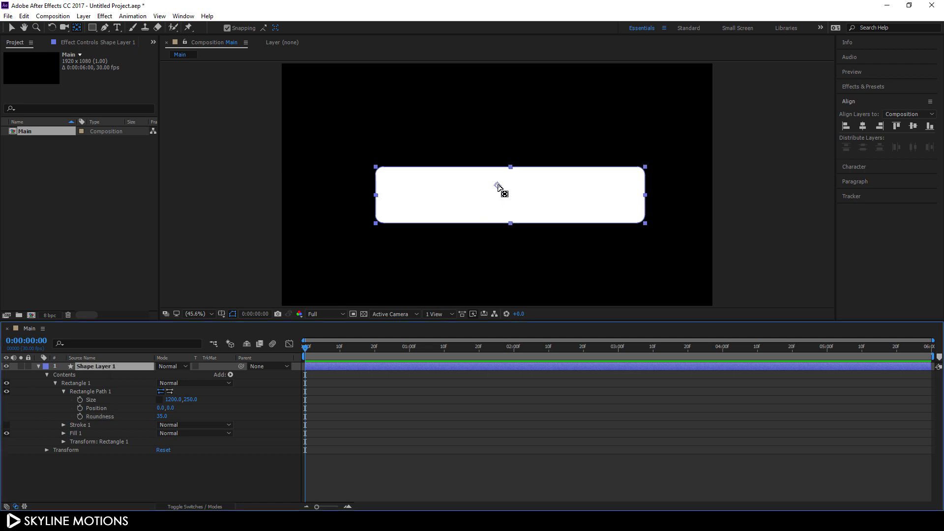
{"action": "left_click", "coordinate": [510, 194]}
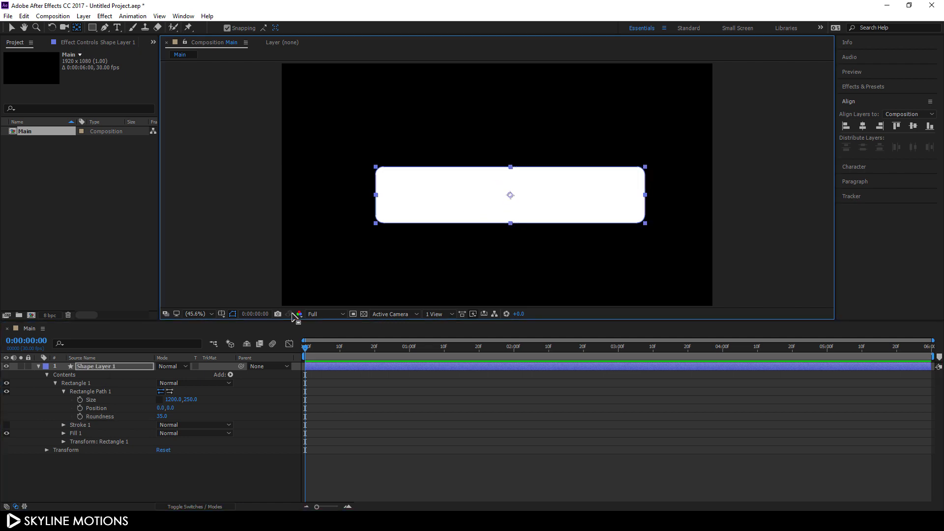
{"action": "left_click", "coordinate": [38, 366]}
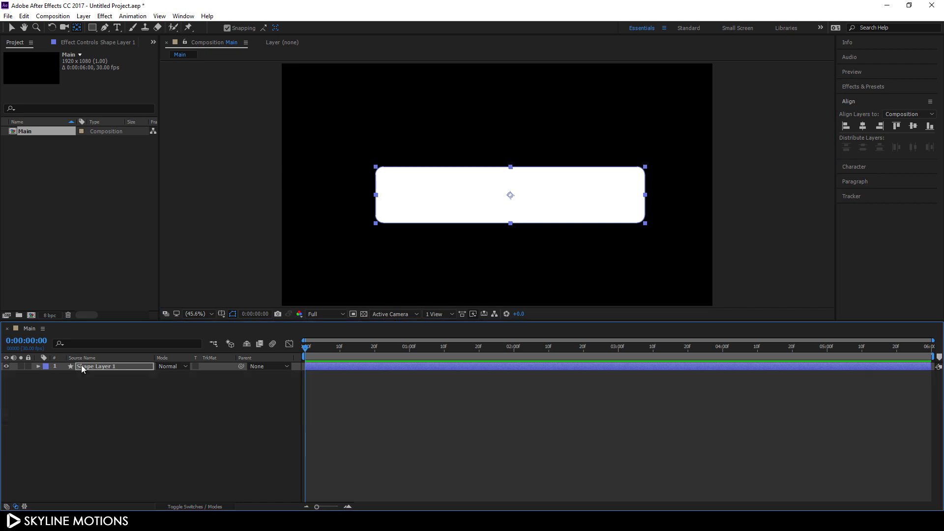
Rename the shape layer to Shape 01
{"action": "right_click", "coordinate": [102, 366]}
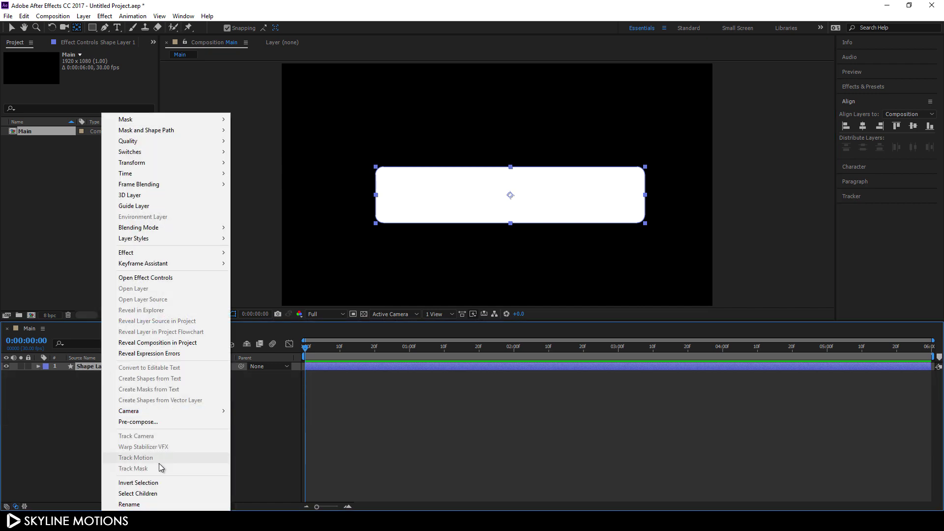
{"action": "left_click", "coordinate": [135, 504]}
{"action": "left_click", "coordinate": [134, 366]}
{"action": "left_click_drag", "start_coordinate": [134, 366], "coordinate": [97, 367]}
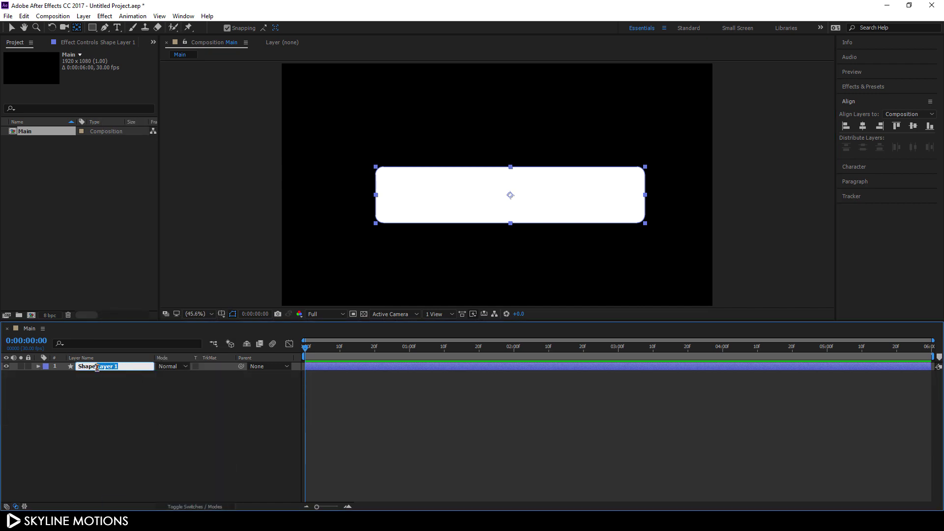
{"action": "type", "text": "01"}
{"action": "key", "text": "Return"}
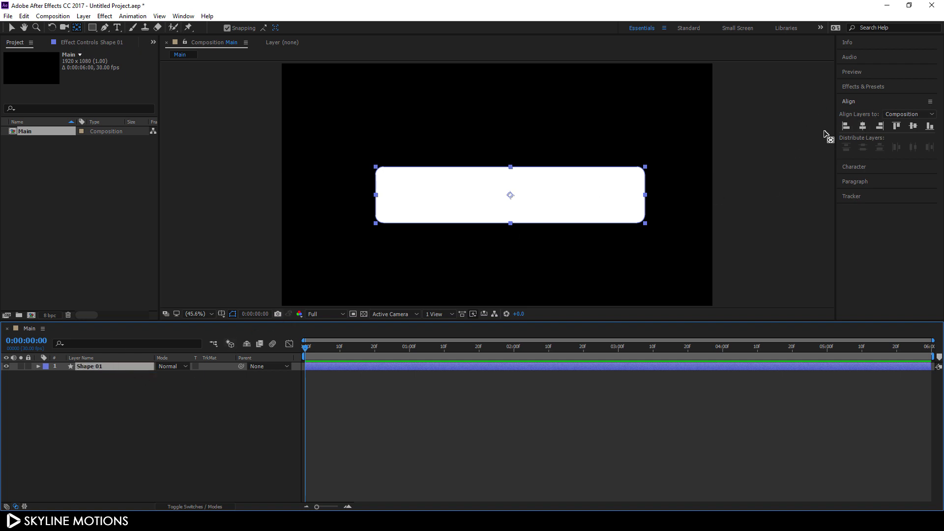
Centre the Shape 01 layer horizontally and vertically in the composition
{"action": "left_click", "coordinate": [183, 16]}
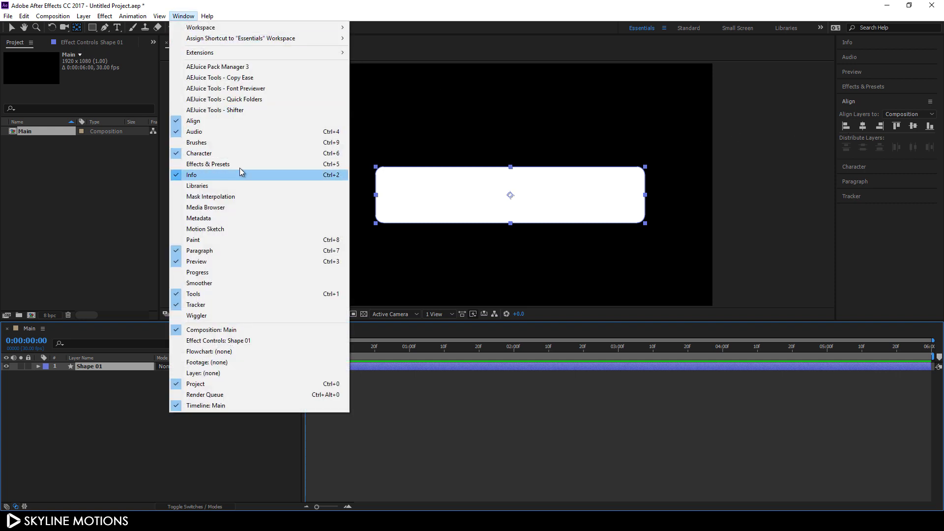
{"action": "left_click", "coordinate": [264, 8]}
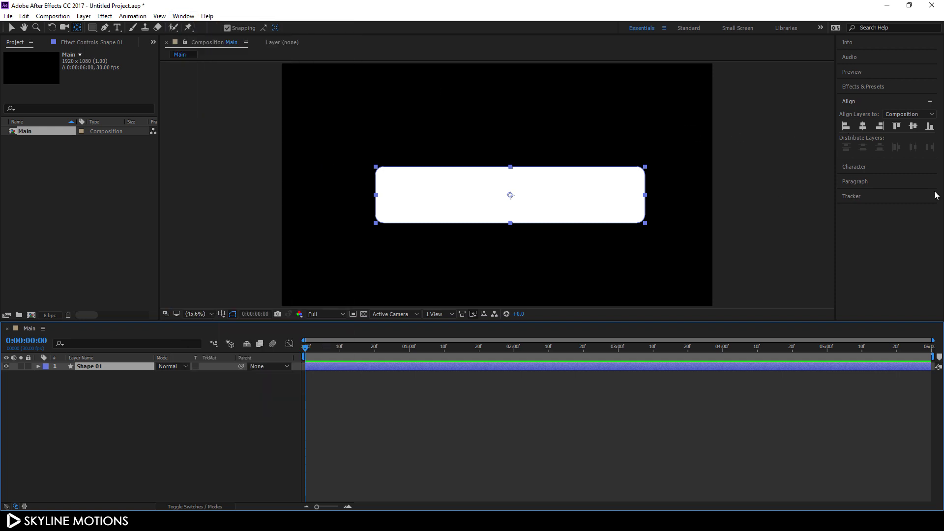
{"action": "left_click", "coordinate": [864, 126]}
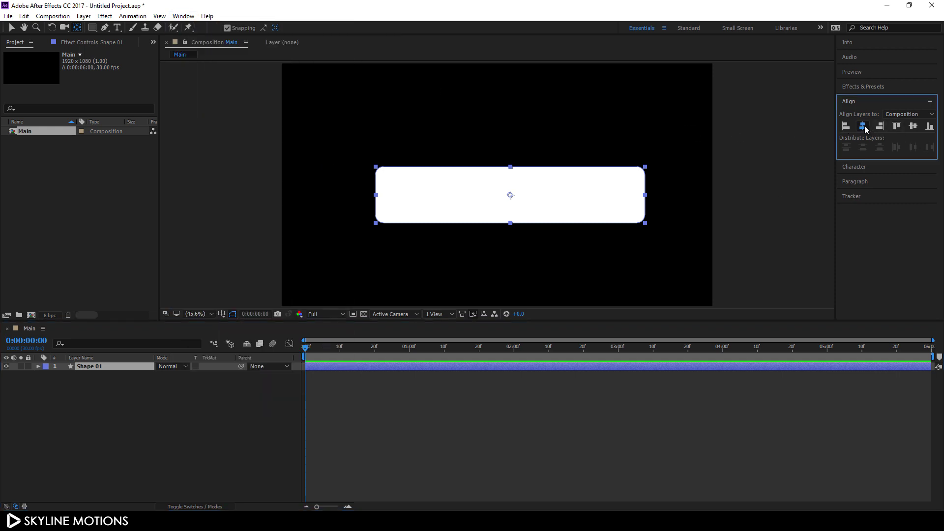
{"action": "left_click", "coordinate": [913, 127]}
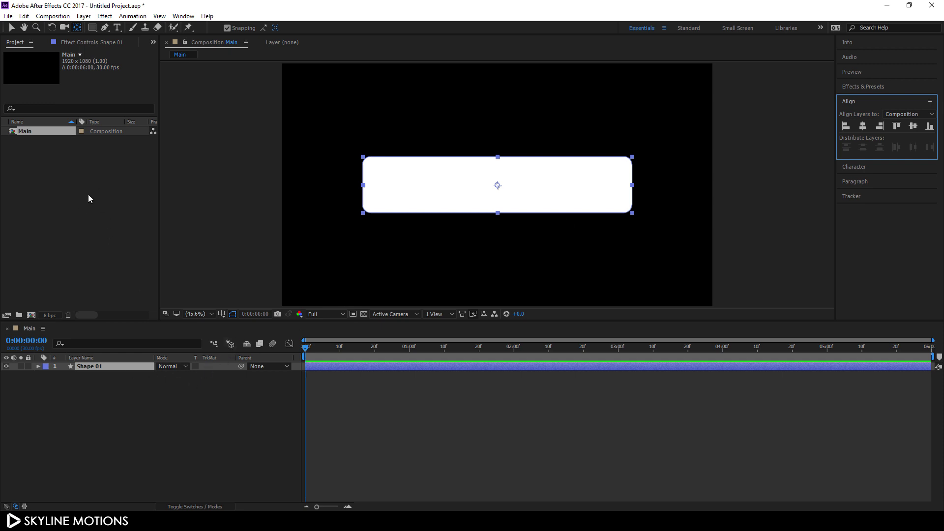
Import Bell_1, Bell_2A, Hand_Curser, Youtube and Logo from the SUBS folder as footage
{"action": "right_click", "coordinate": [75, 176]}
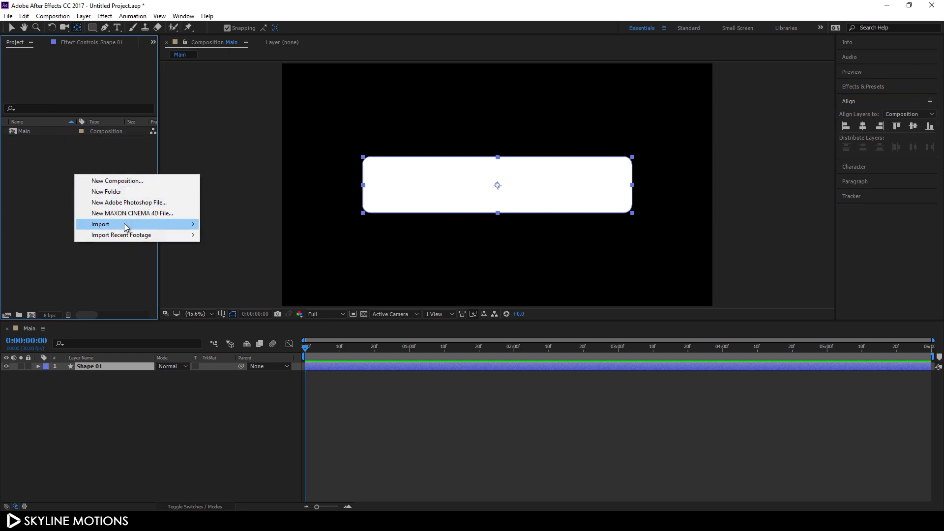
{"action": "mouse_move", "coordinate": [126, 226]}
{"action": "left_click", "coordinate": [230, 222]}
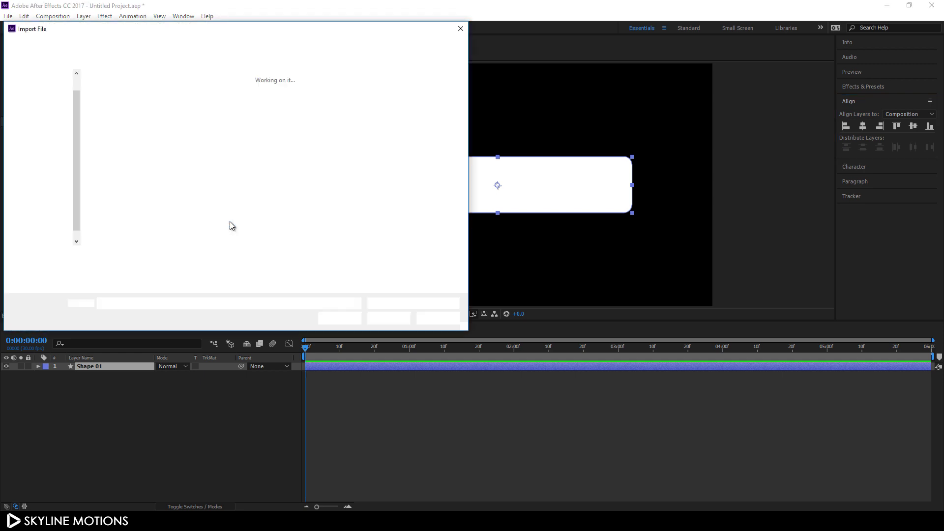
{"action": "left_click", "coordinate": [176, 107]}
{"action": "left_click", "coordinate": [222, 117], "text": "ctrl"}
{"action": "left_click", "coordinate": [326, 96], "text": "ctrl"}
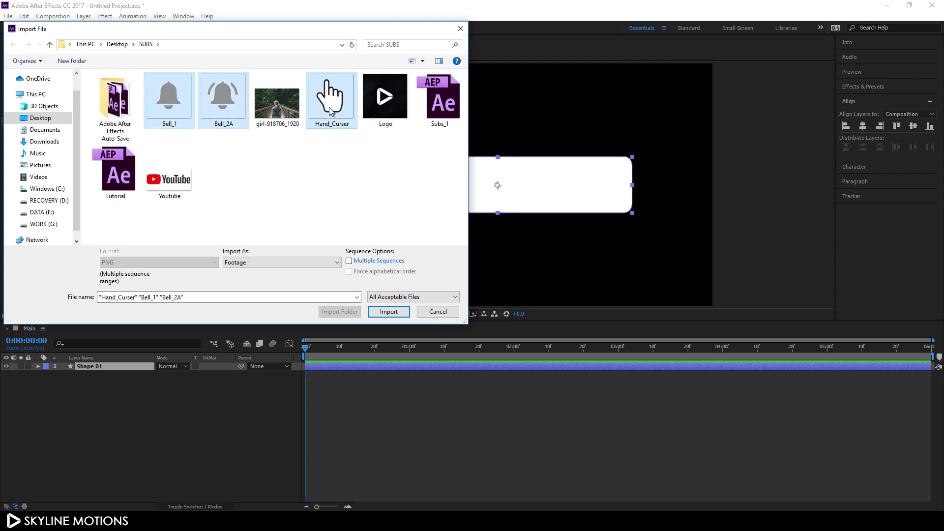
{"action": "left_click", "coordinate": [166, 182], "text": "ctrl"}
{"action": "left_click", "coordinate": [392, 113], "text": "ctrl"}
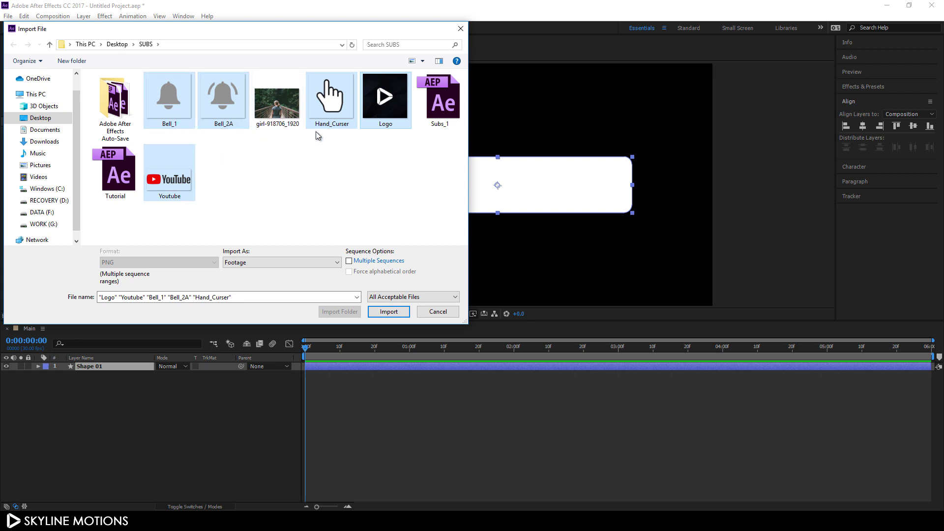
{"action": "left_click", "coordinate": [394, 315]}
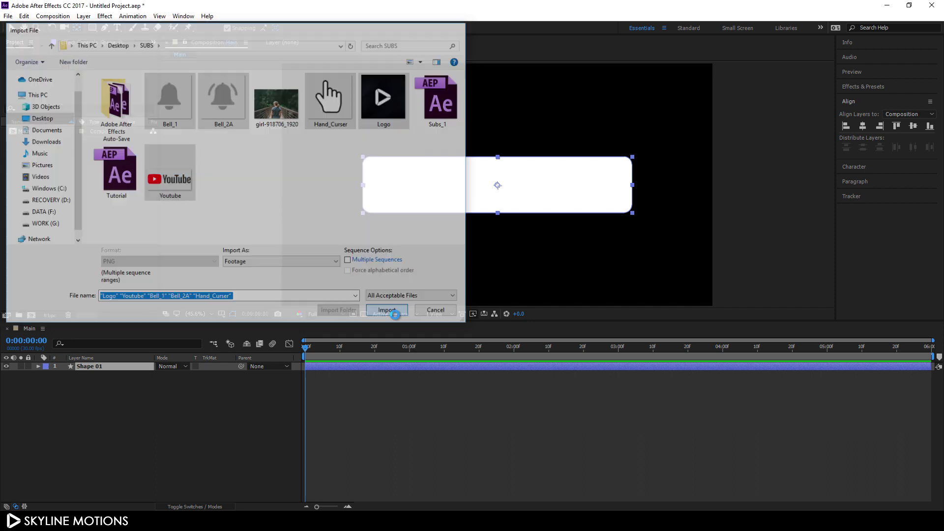
{"action": "left_click", "coordinate": [88, 249]}
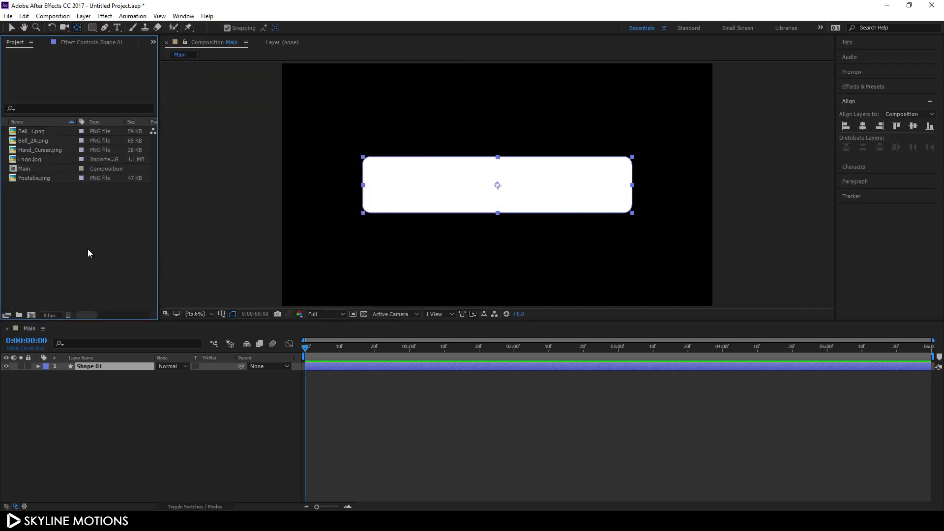
Add Youtube.png to the Main composition above Shape 01 and set its scale to 30%
{"action": "left_click", "coordinate": [36, 178]}
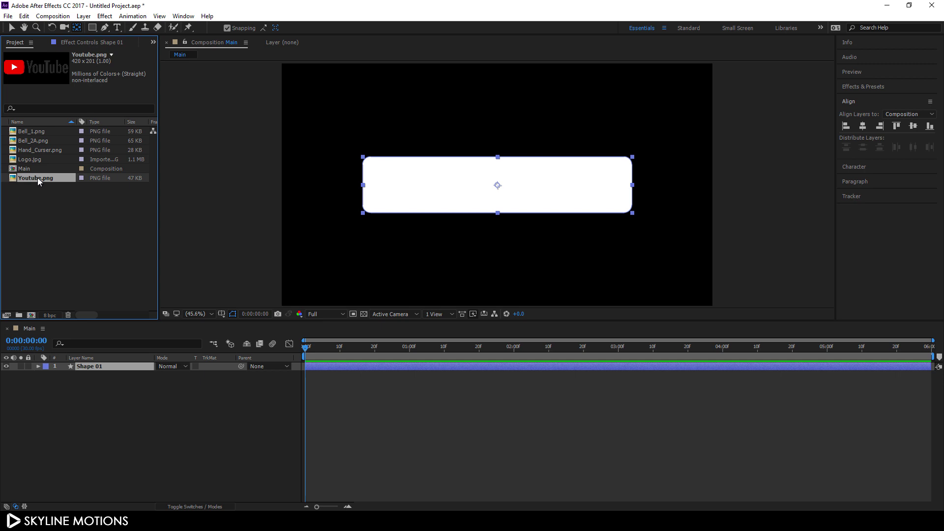
{"action": "left_click_drag", "start_coordinate": [40, 178], "coordinate": [98, 365]}
{"action": "key", "text": "s"}
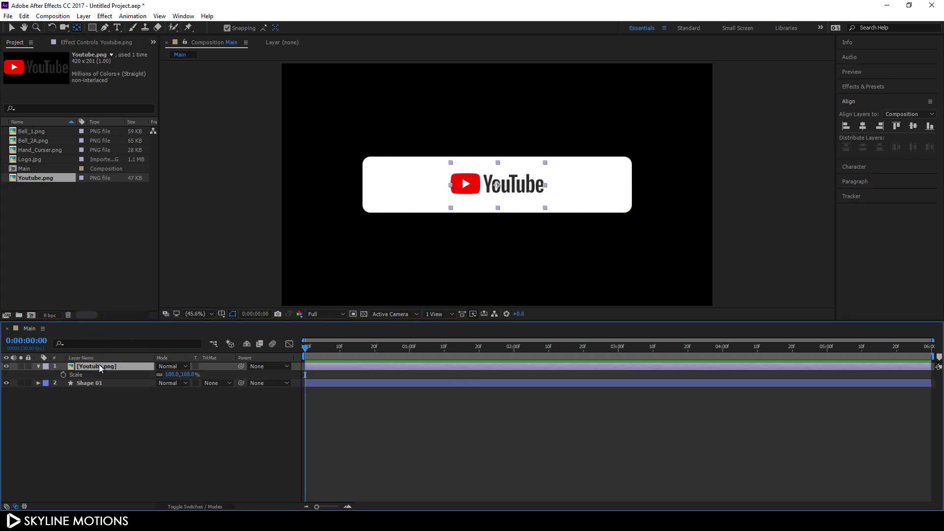
{"action": "left_click_drag", "start_coordinate": [196, 376], "coordinate": [186, 376]}
{"action": "left_click", "coordinate": [187, 374]}
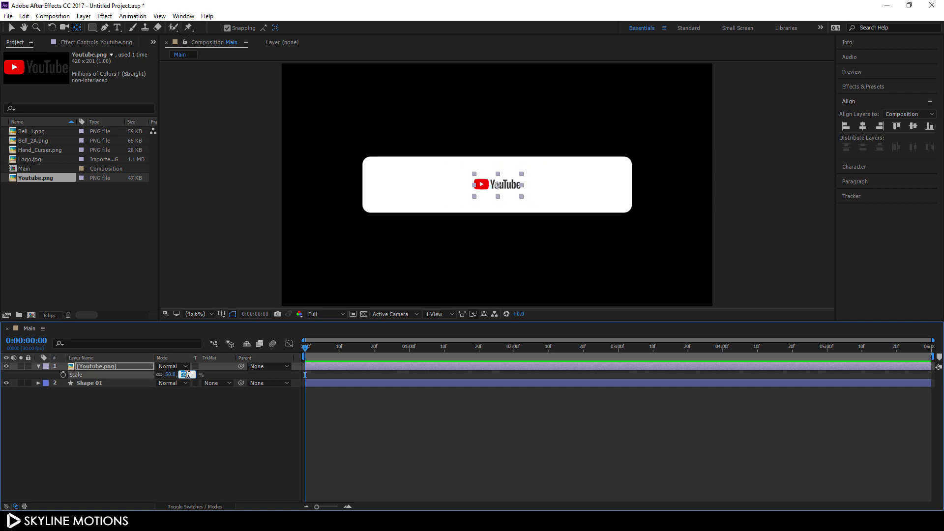
{"action": "type", "text": "30"}
{"action": "key", "text": "Return"}
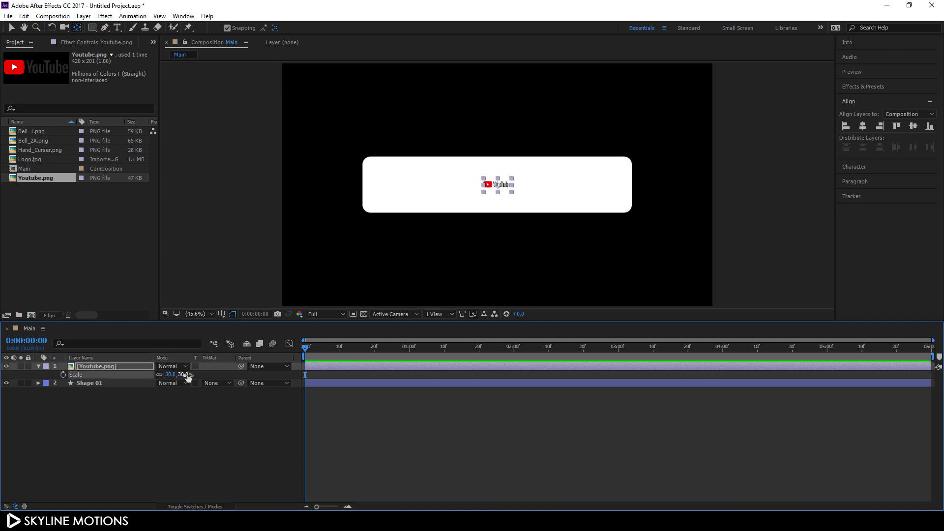
Turn off snapping and move the YouTube logo to the upper-left corner of the white rounded rectangle
{"action": "key", "text": "slash"}
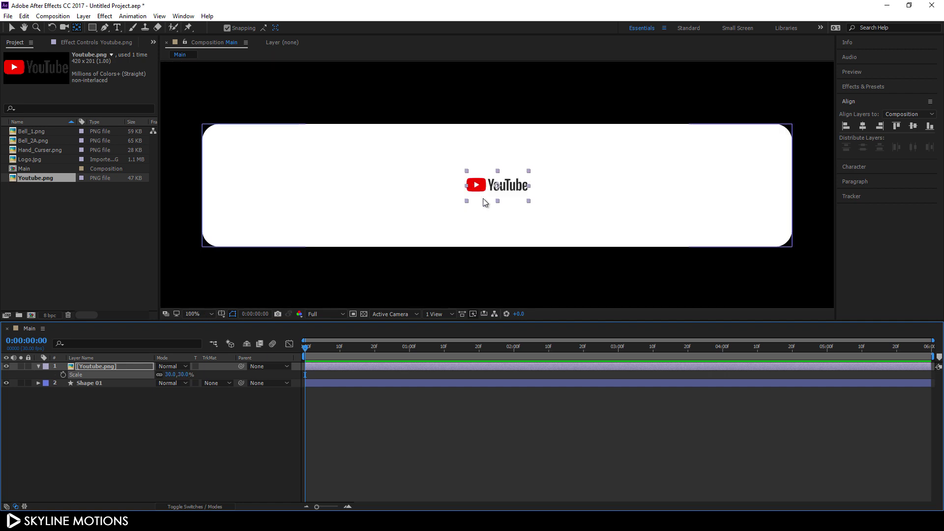
{"action": "left_click", "coordinate": [12, 28]}
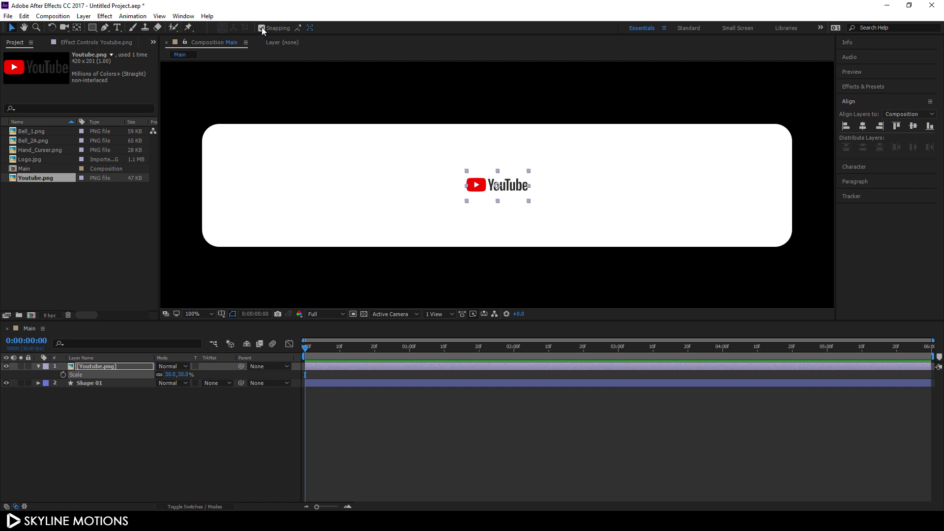
{"action": "left_click", "coordinate": [261, 27]}
{"action": "left_click_drag", "start_coordinate": [485, 185], "coordinate": [242, 140]}
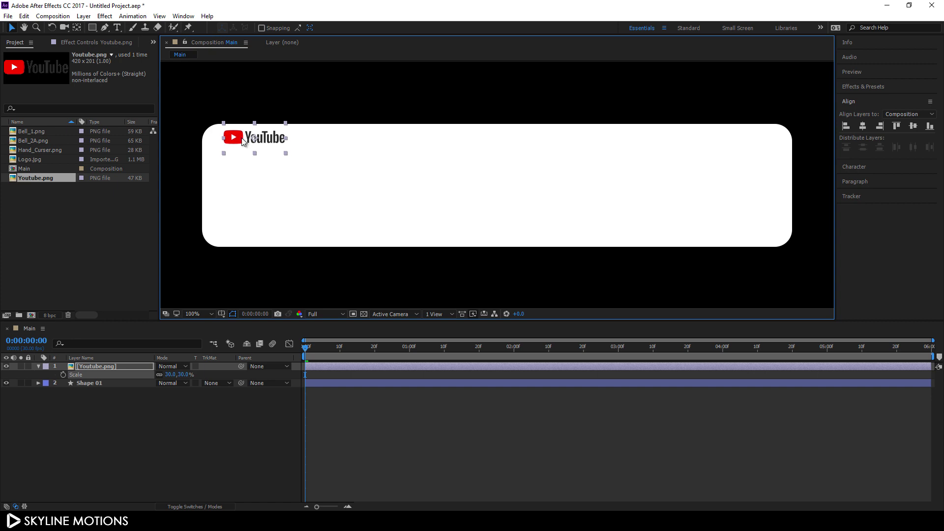
{"action": "left_click", "coordinate": [38, 366]}
{"action": "left_click", "coordinate": [143, 406]}
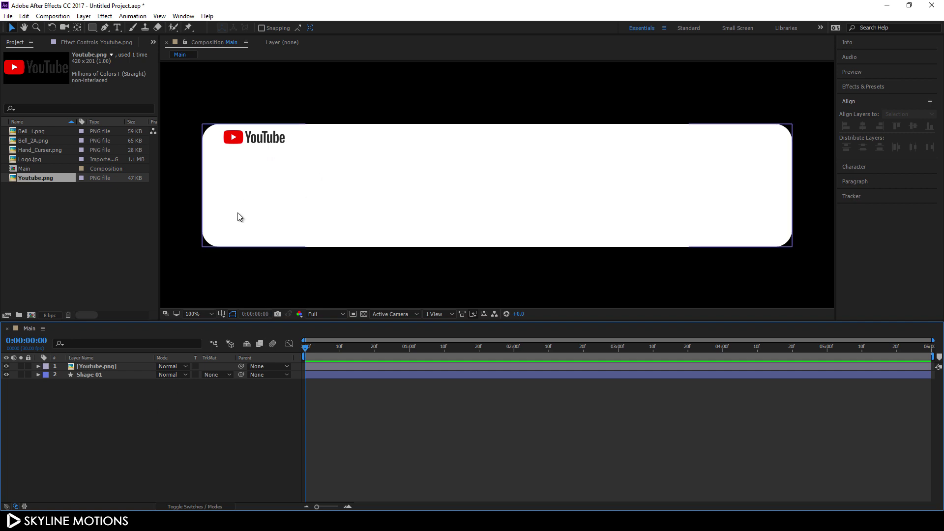
Create a new composition from Logo.jpg and add the Logo composition to Main above the Youtube.png layer
{"action": "left_click", "coordinate": [31, 158]}
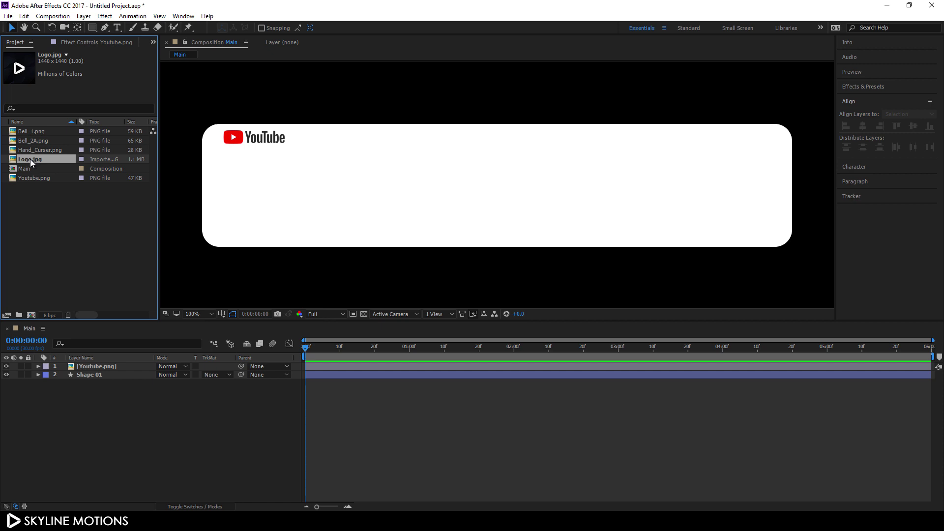
{"action": "left_click_drag", "start_coordinate": [30, 161], "coordinate": [32, 313]}
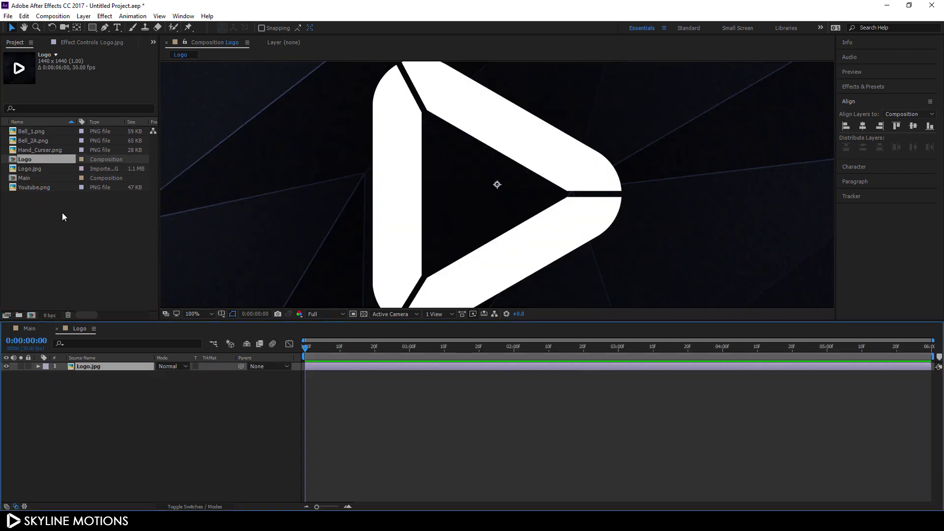
{"action": "left_click", "coordinate": [28, 330]}
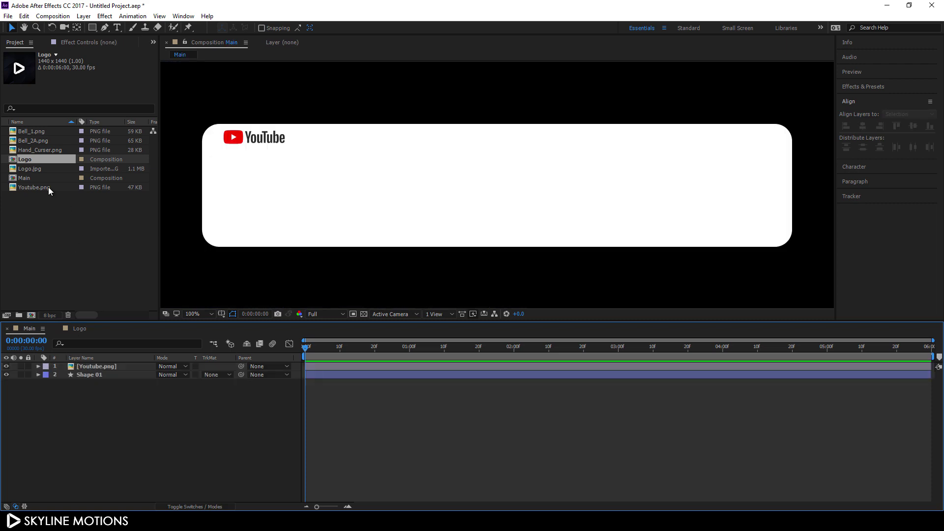
{"action": "left_click_drag", "start_coordinate": [30, 159], "coordinate": [82, 367]}
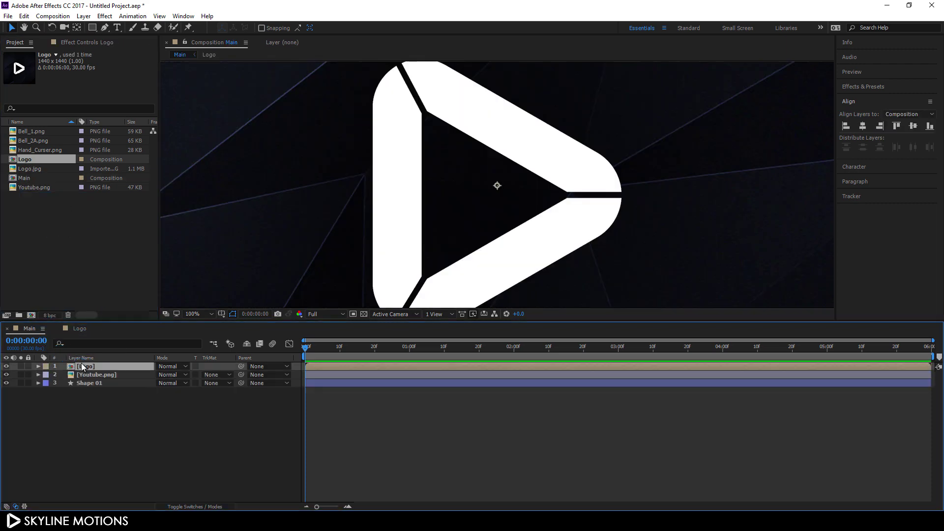
Apply a full-size elliptical mask to the Logo layer and hide the mask outline
{"action": "left_click", "coordinate": [198, 314]}
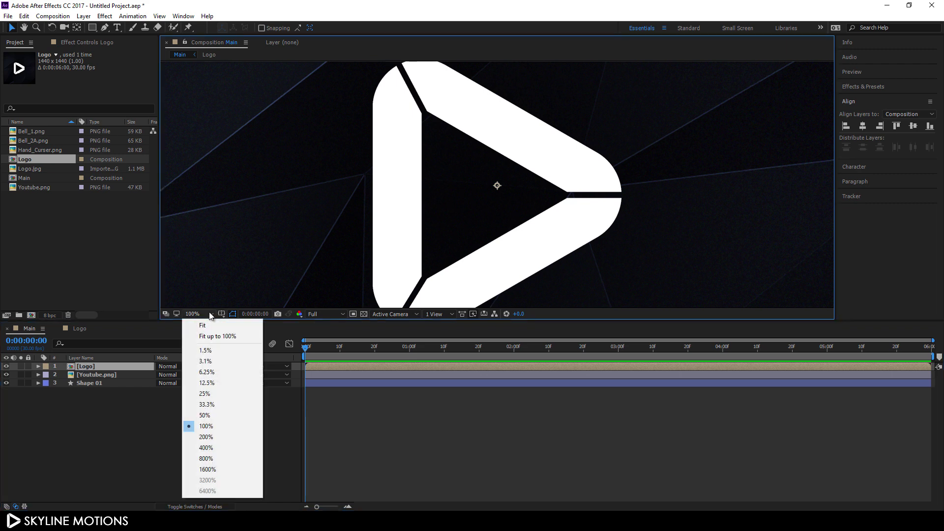
{"action": "left_click", "coordinate": [204, 320]}
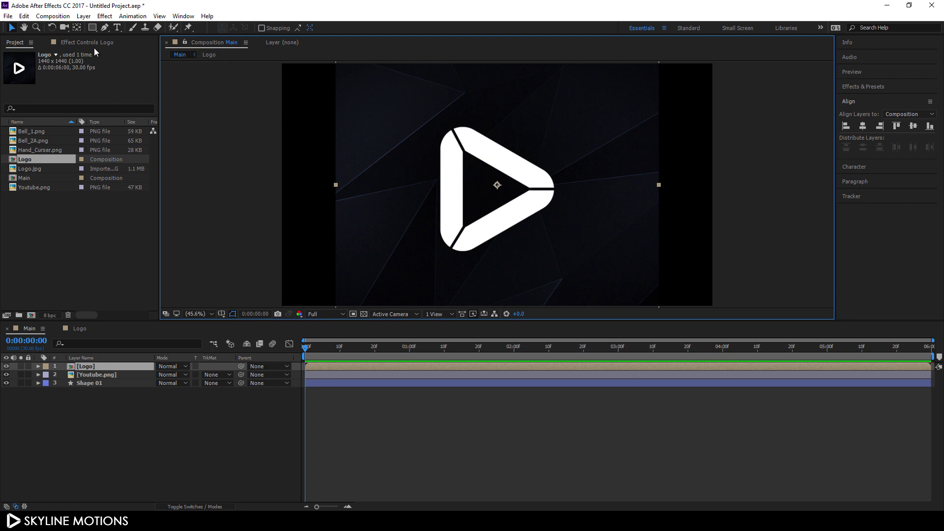
{"action": "left_click_drag", "start_coordinate": [92, 27], "coordinate": [126, 49]}
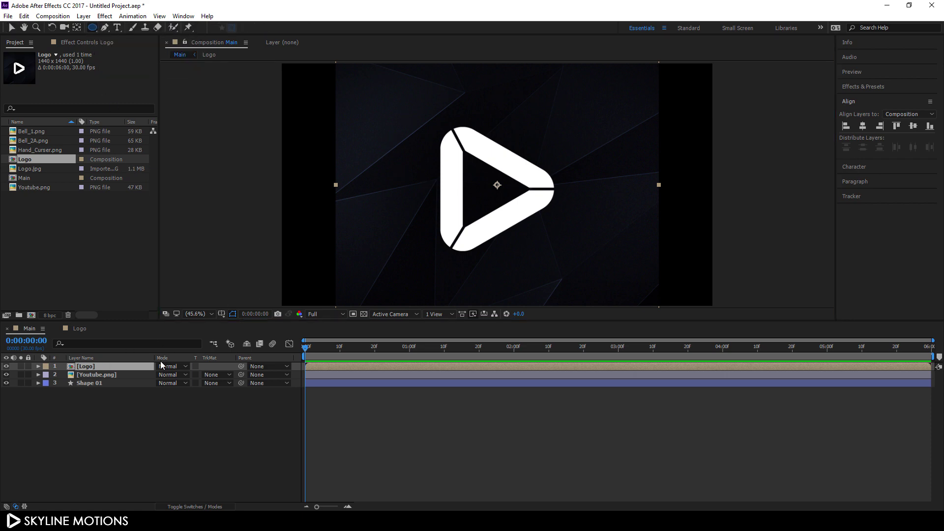
{"action": "double_click", "coordinate": [92, 27]}
{"action": "key", "text": "v"}
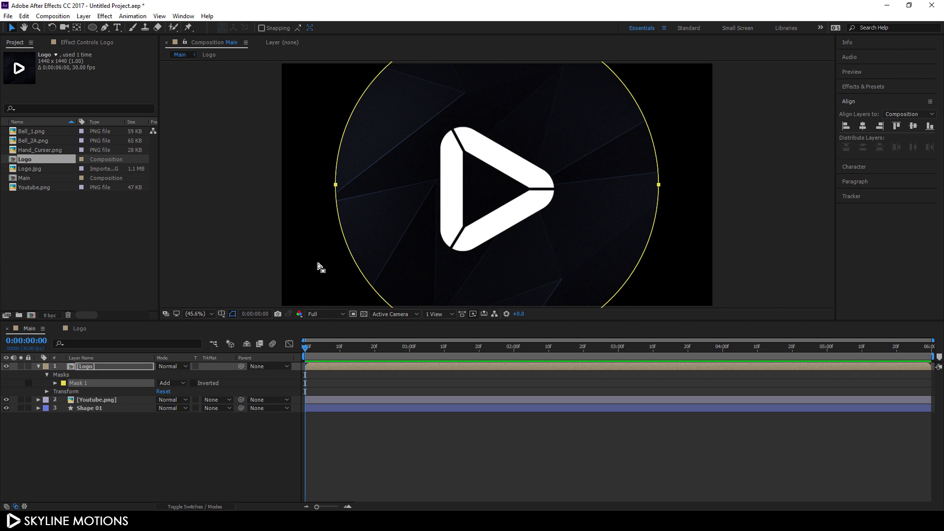
{"action": "left_click", "coordinate": [233, 314]}
Set the Logo layer's scale to 10%
{"action": "left_click", "coordinate": [98, 367]}
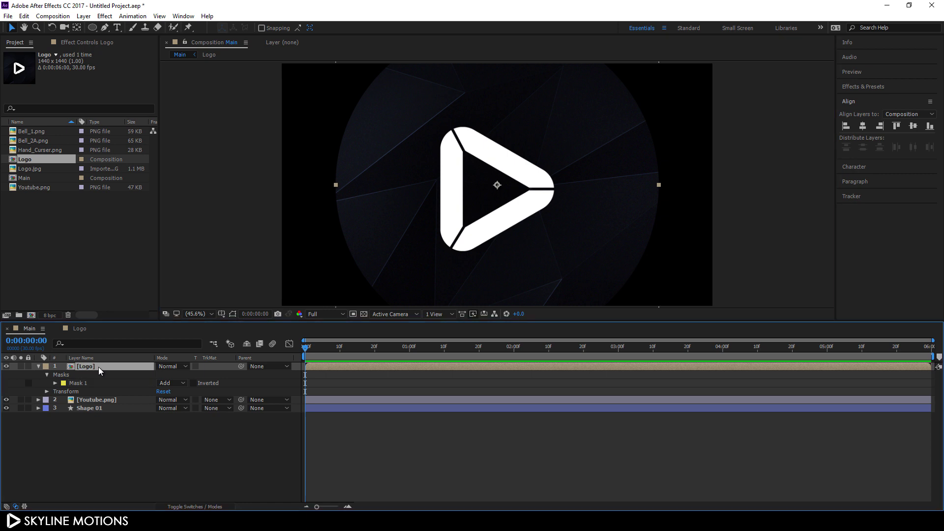
{"action": "key", "text": "s"}
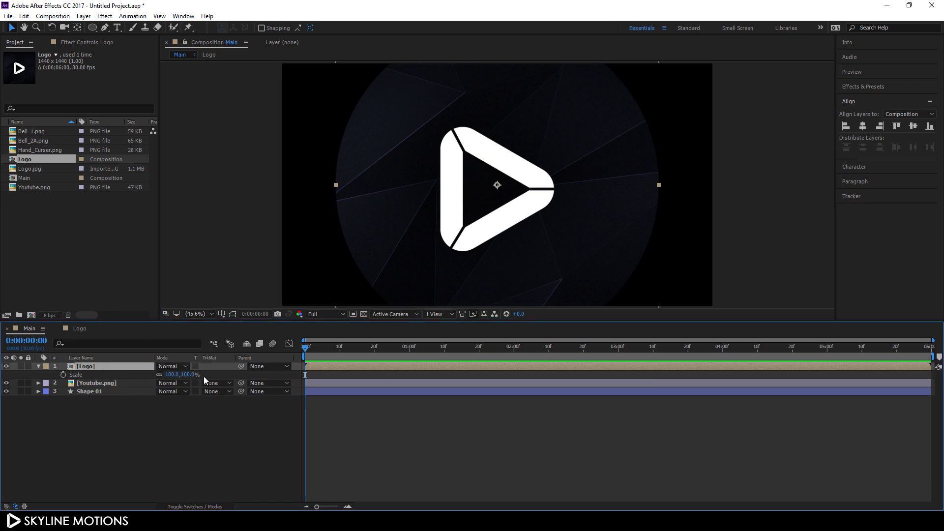
{"action": "left_click_drag", "start_coordinate": [189, 374], "coordinate": [140, 370]}
{"action": "left_click", "coordinate": [187, 374]}
{"action": "type", "text": "1"}
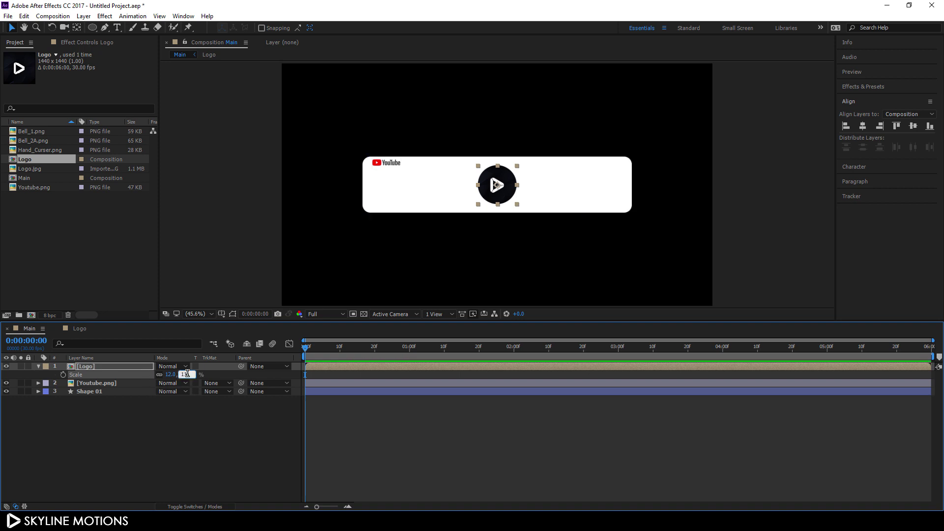
{"action": "type", "text": "0"}
{"action": "key", "text": "Return"}
Move the circular channel logo beneath the YouTube logo at the left end of the white bar
{"action": "key", "text": "."}
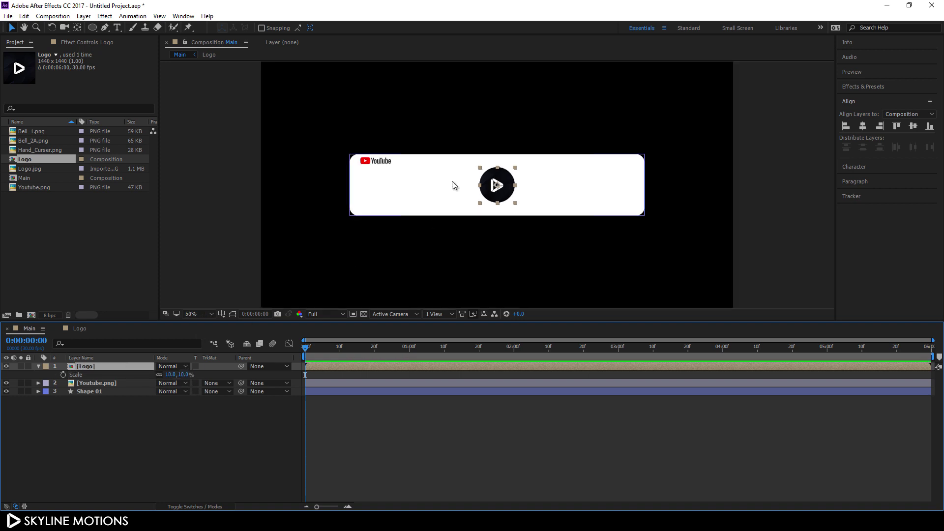
{"action": "key", "text": "slash"}
{"action": "left_click_drag", "start_coordinate": [516, 185], "coordinate": [291, 199]}
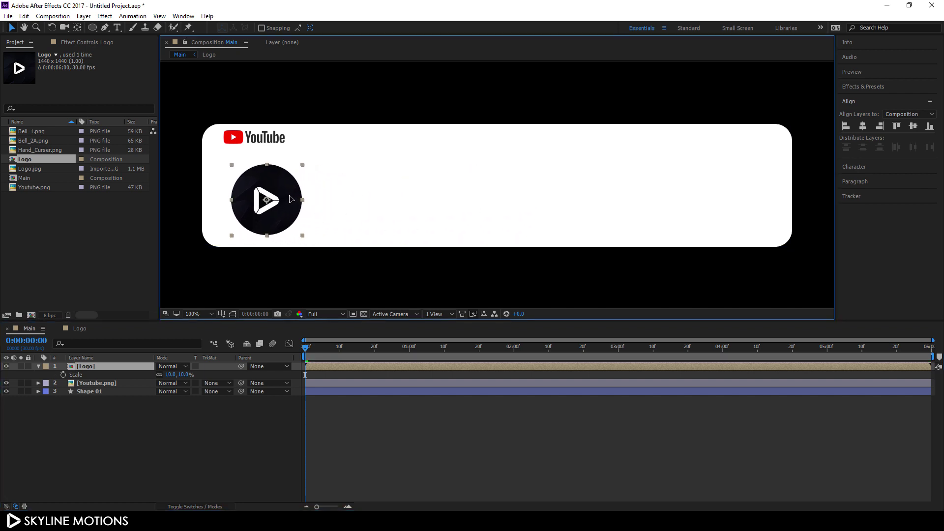
In the Logo composition, enlarge the Logo.jpg layer to 136% scale
{"action": "left_click", "coordinate": [84, 330]}
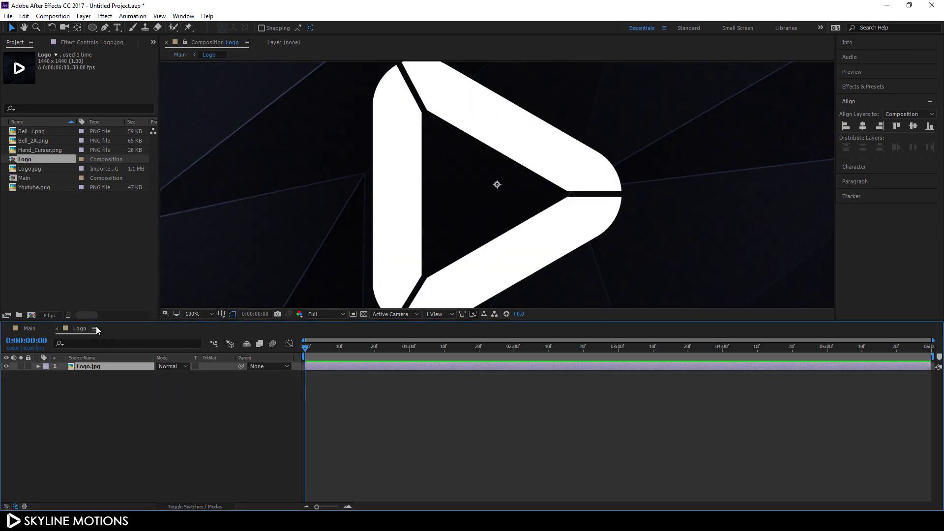
{"action": "left_click", "coordinate": [198, 315]}
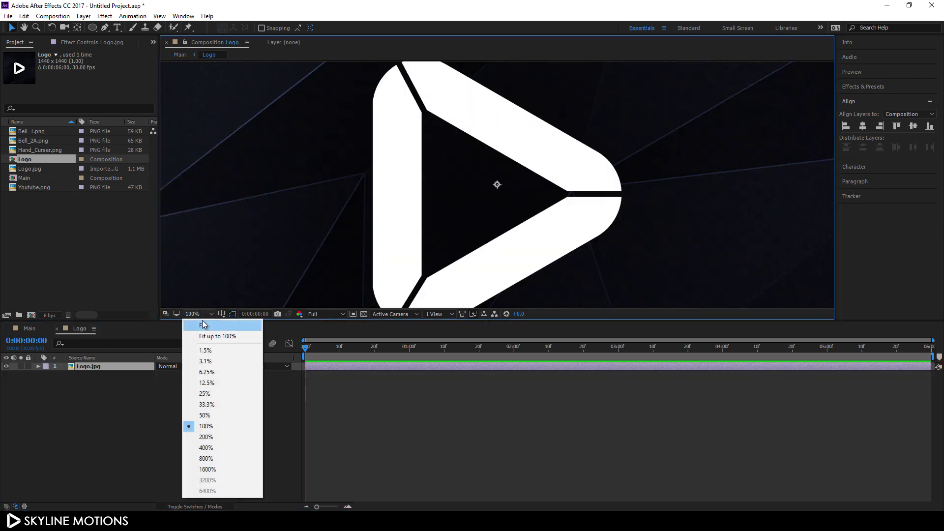
{"action": "left_click", "coordinate": [202, 320]}
{"action": "key", "text": "s"}
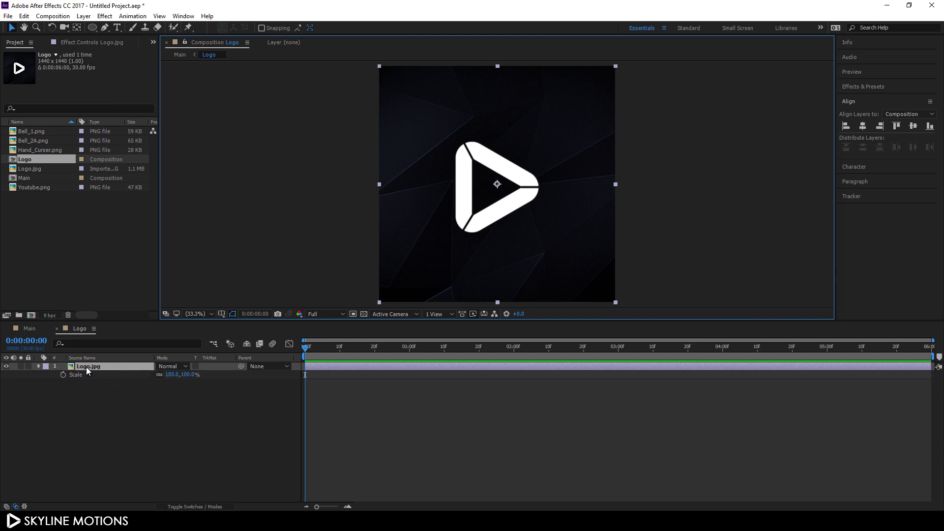
{"action": "left_click_drag", "start_coordinate": [188, 375], "coordinate": [215, 382]}
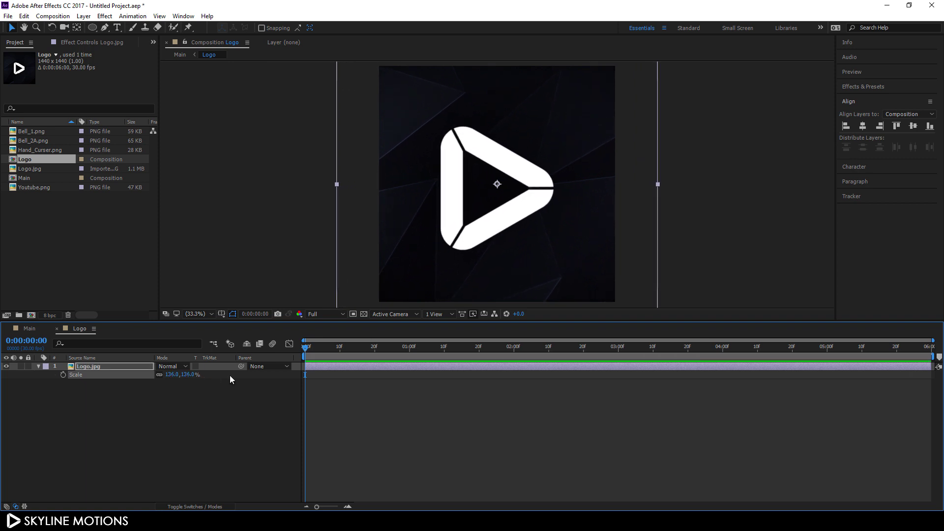
Nudge the Logo.jpg image 60 pixels to the right and return to the Main composition
{"action": "key", "text": "shift+Right"}
{"action": "key", "text": "shift+Right"}
{"action": "key", "text": "shift+Right"}
{"action": "key", "text": "shift+Right"}
{"action": "key", "text": "shift+Right"}
{"action": "key", "text": "shift+Right"}
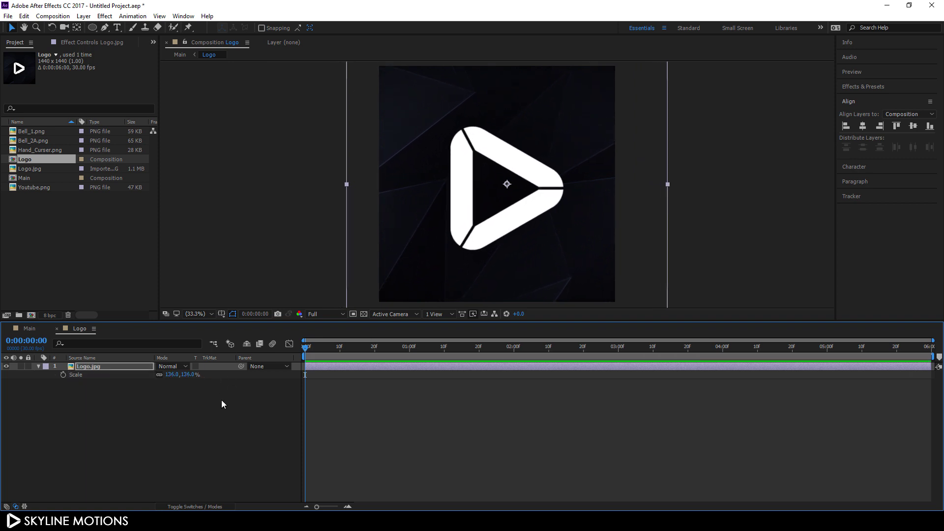
{"action": "left_click", "coordinate": [28, 329]}
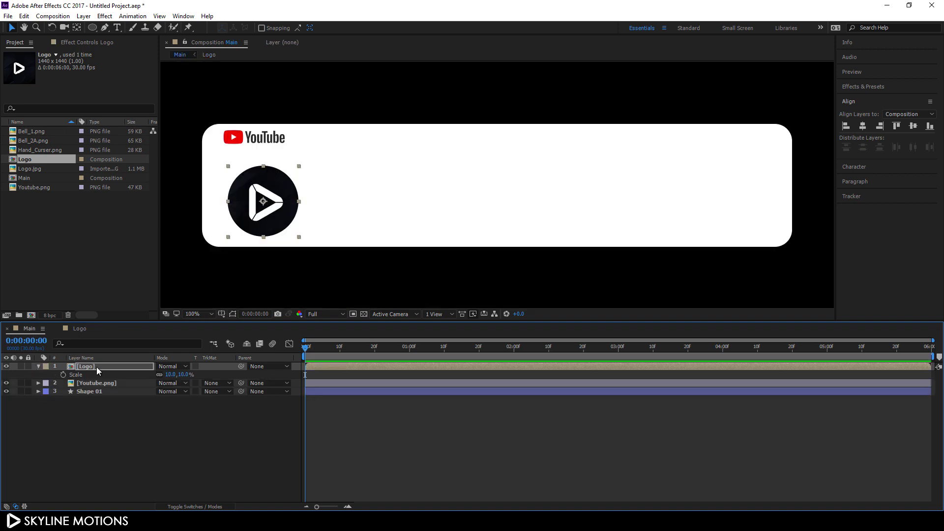
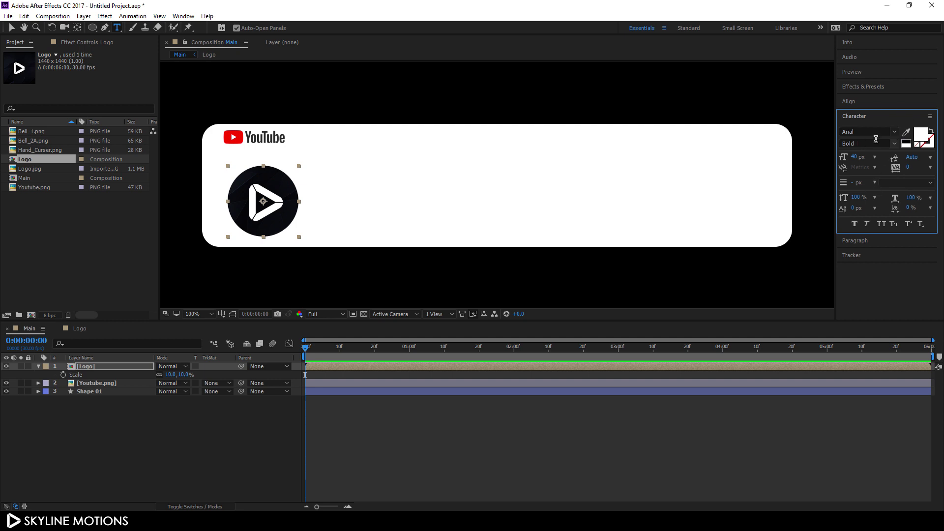
Set the text style to Century Gothic Bold at 55 px
{"action": "left_click", "coordinate": [893, 133]}
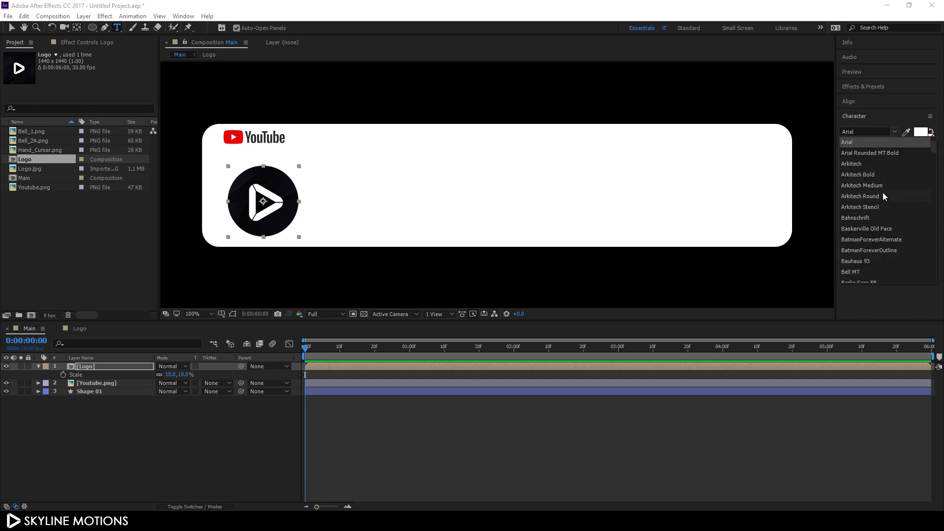
{"action": "scroll", "coordinate": [883, 196], "scroll_direction": "down", "scroll_amount": 10}
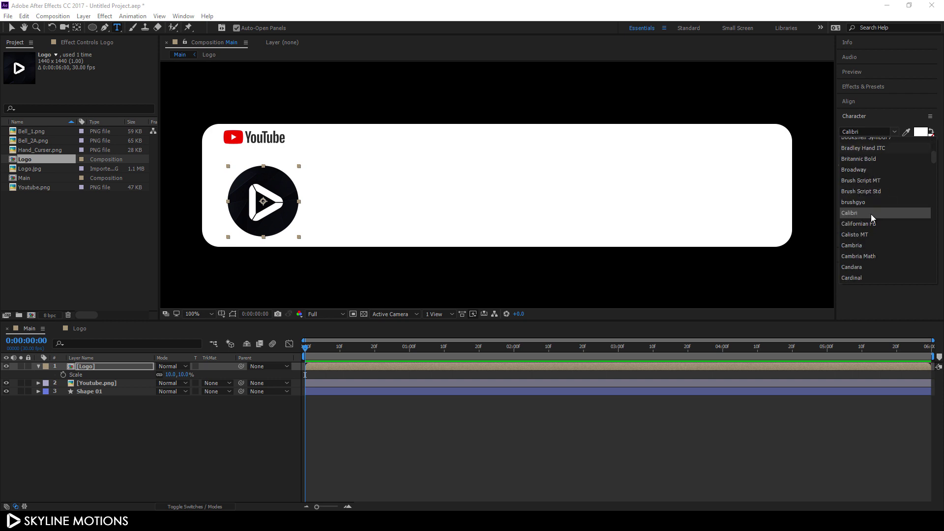
{"action": "left_click", "coordinate": [860, 256]}
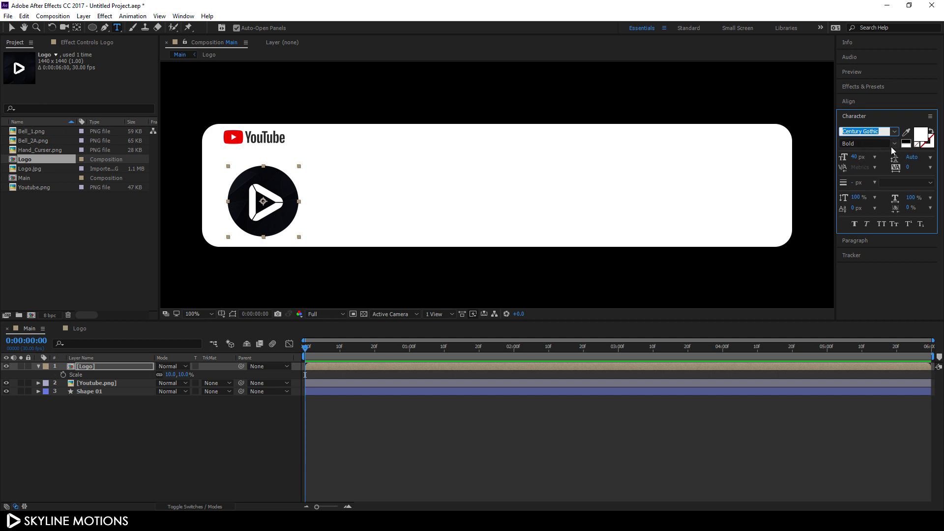
{"action": "key", "text": "Tab"}
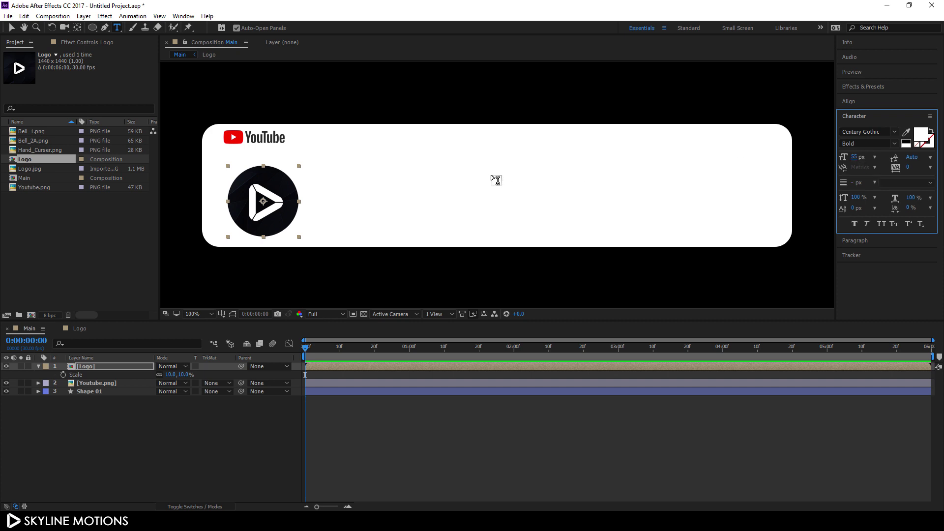
Add a text layer reading "SKYLINE MOTIONS" on the white bar
{"action": "left_click", "coordinate": [371, 191]}
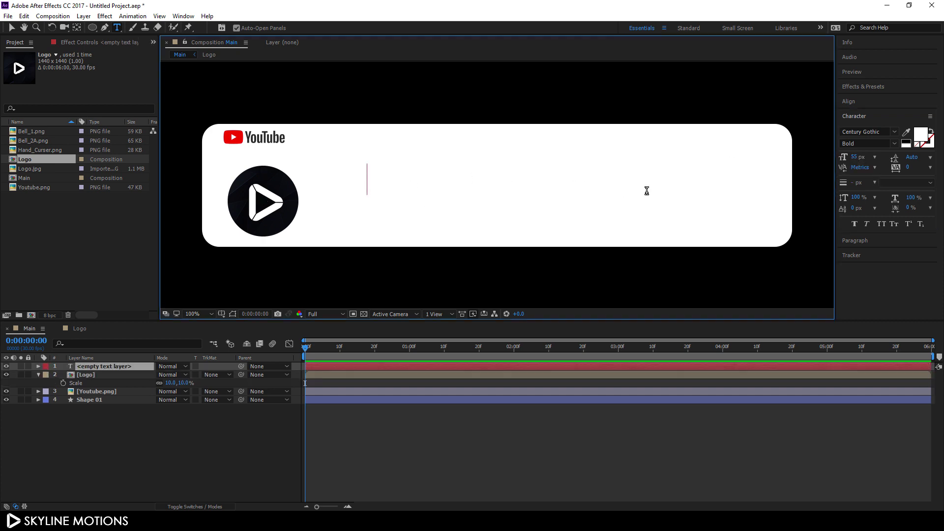
{"action": "type", "text": "SKY"}
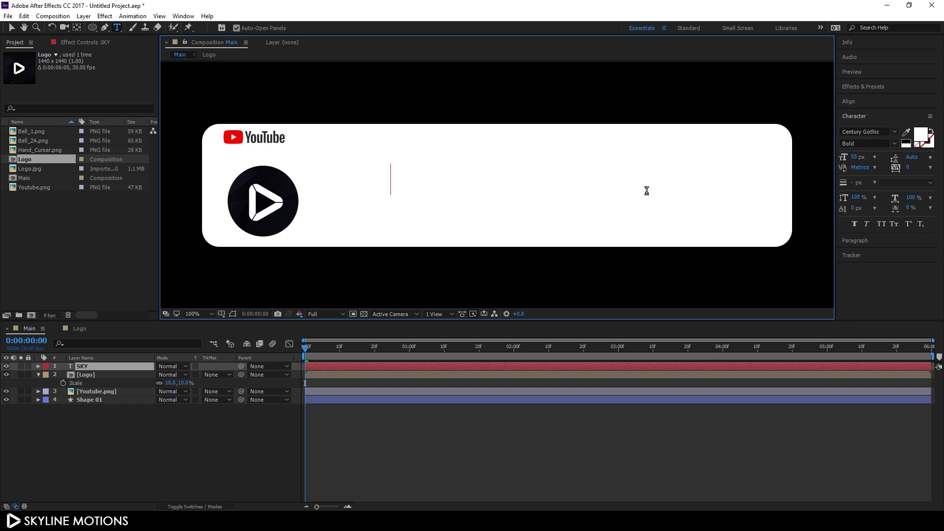
{"action": "type", "text": "LINE MOTIONS"}
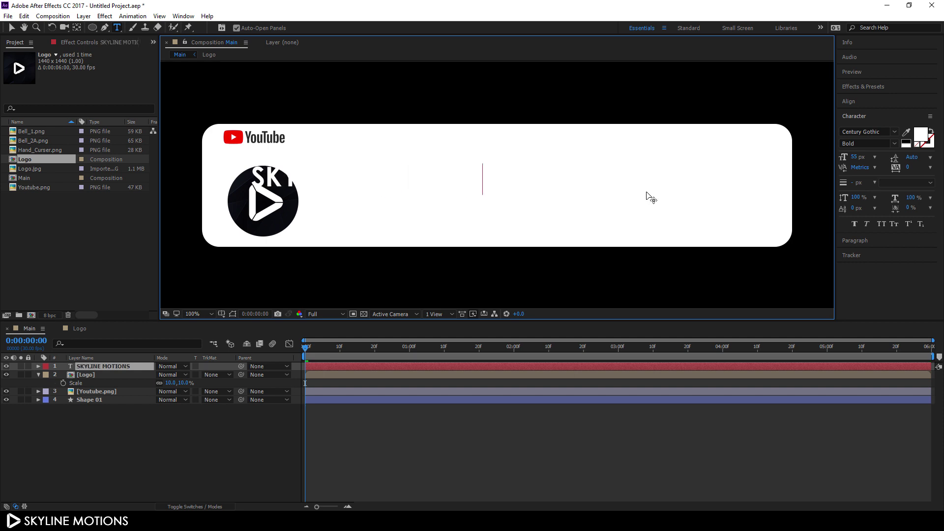
Colour the SKYLINE MOTIONS text black (000000) and place it just right of the circular logo
{"action": "key", "text": "ctrl+a"}
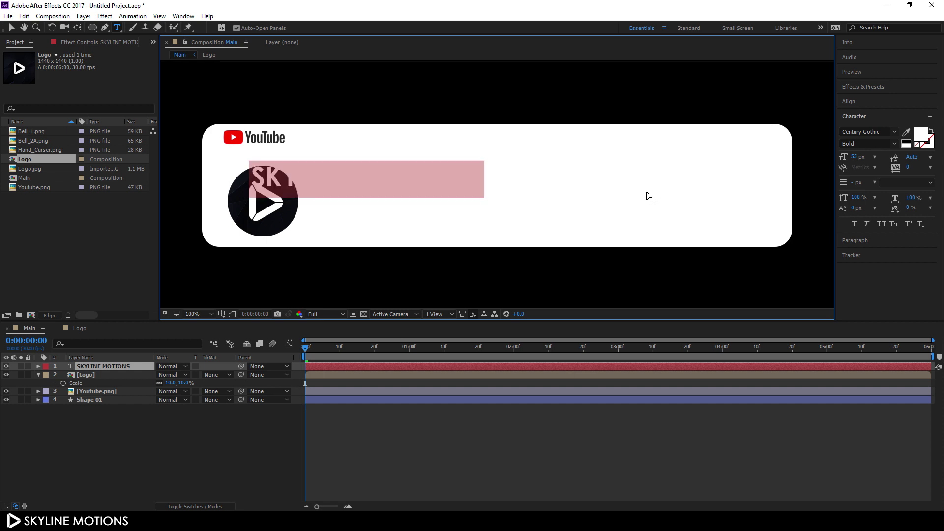
{"action": "left_click", "coordinate": [920, 134]}
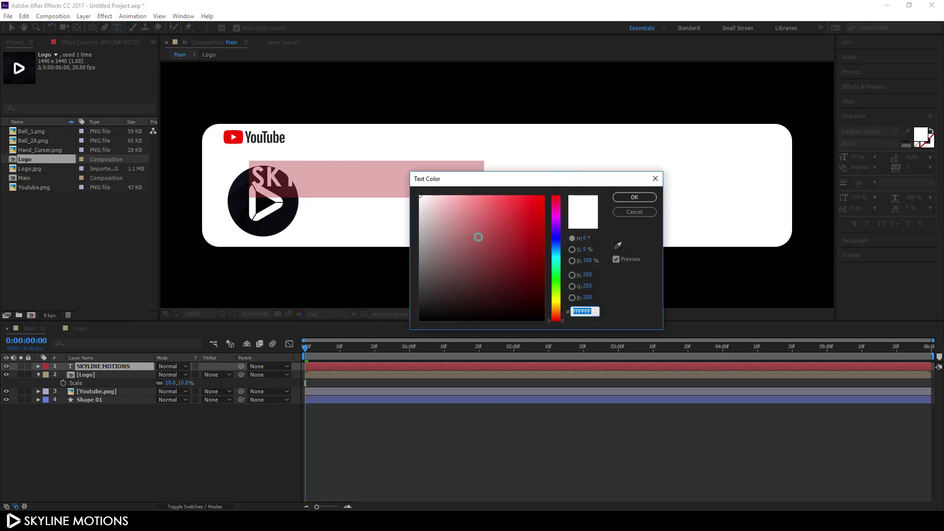
{"action": "type", "text": "000000"}
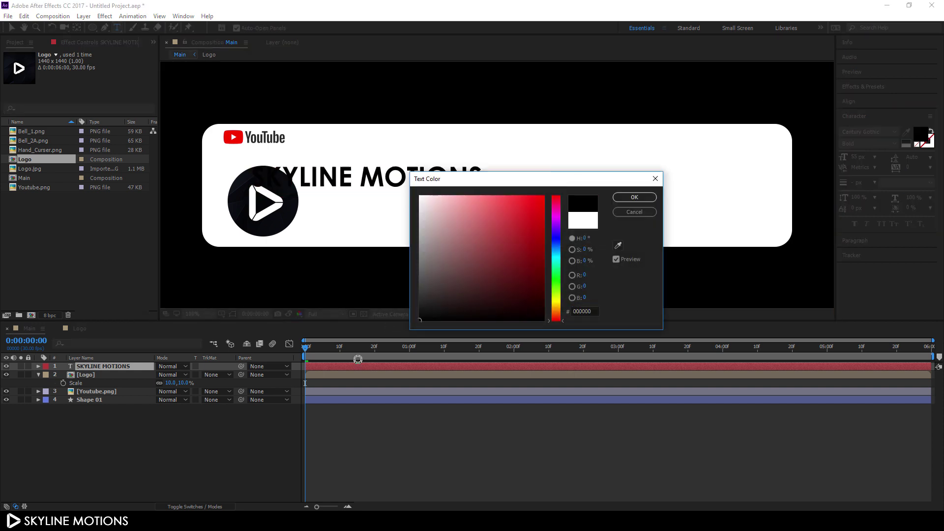
{"action": "left_click", "coordinate": [623, 198]}
{"action": "left_click", "coordinate": [12, 28]}
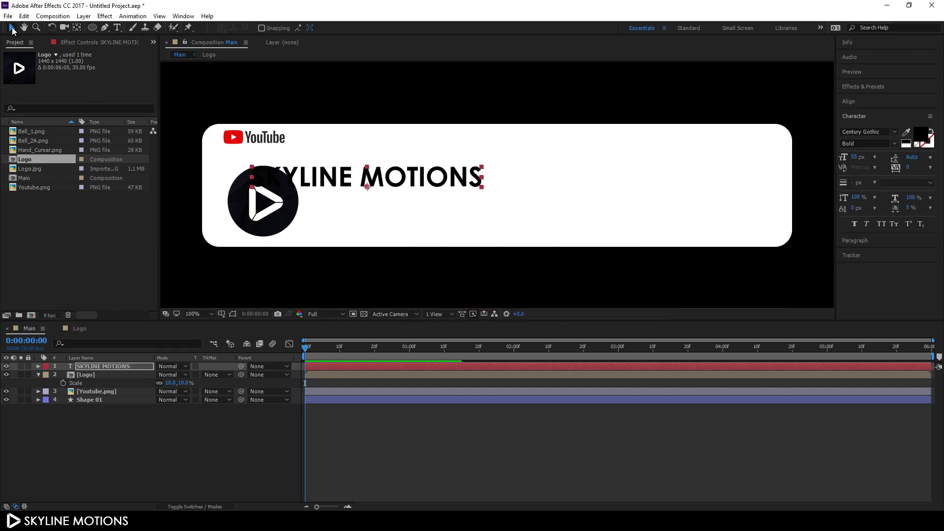
{"action": "left_click_drag", "start_coordinate": [351, 178], "coordinate": [406, 192]}
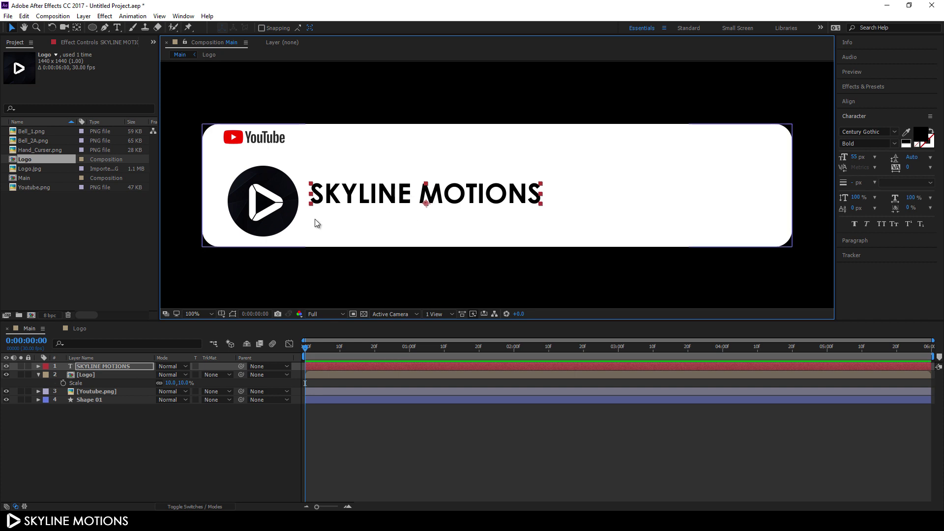
Add a text layer reading "AFTER EFFECTS TUTORIAL" below the SKYLINE MOTIONS text
{"action": "left_click", "coordinate": [117, 29]}
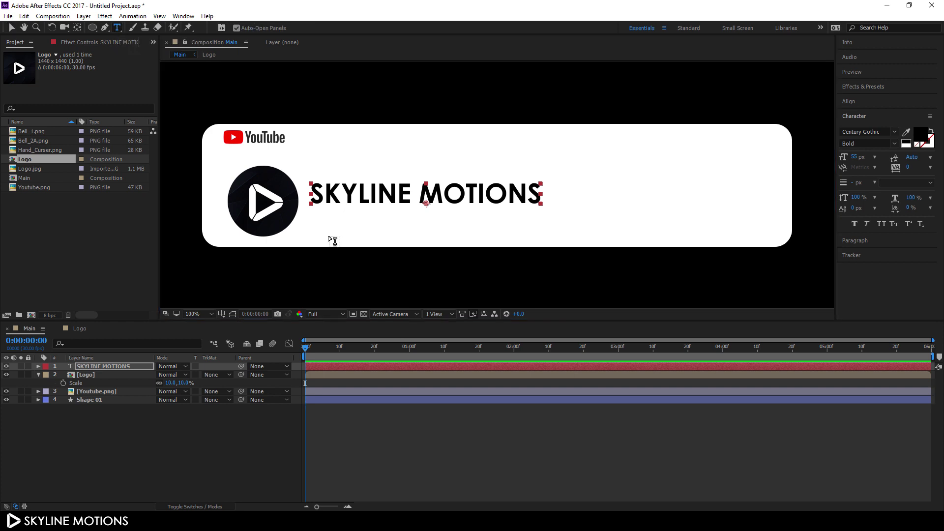
{"action": "left_click", "coordinate": [322, 229]}
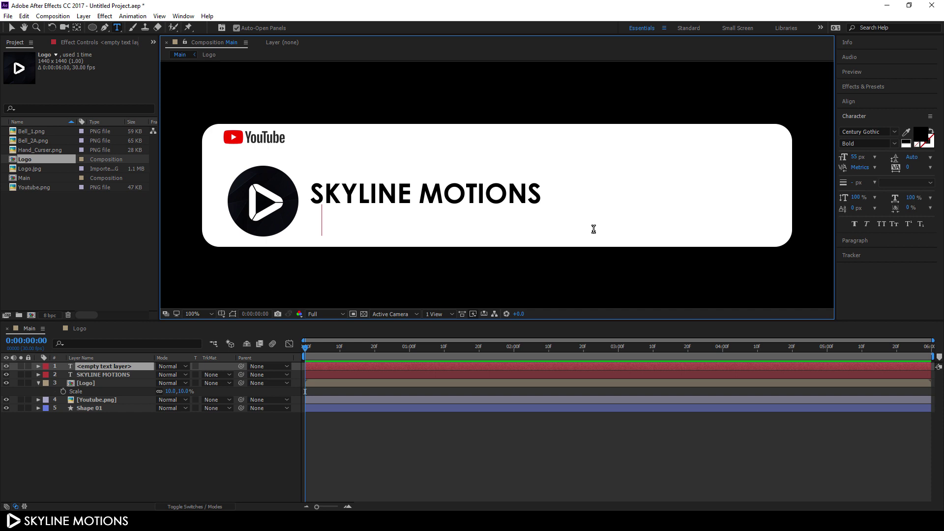
{"action": "type", "text": "AFTER"}
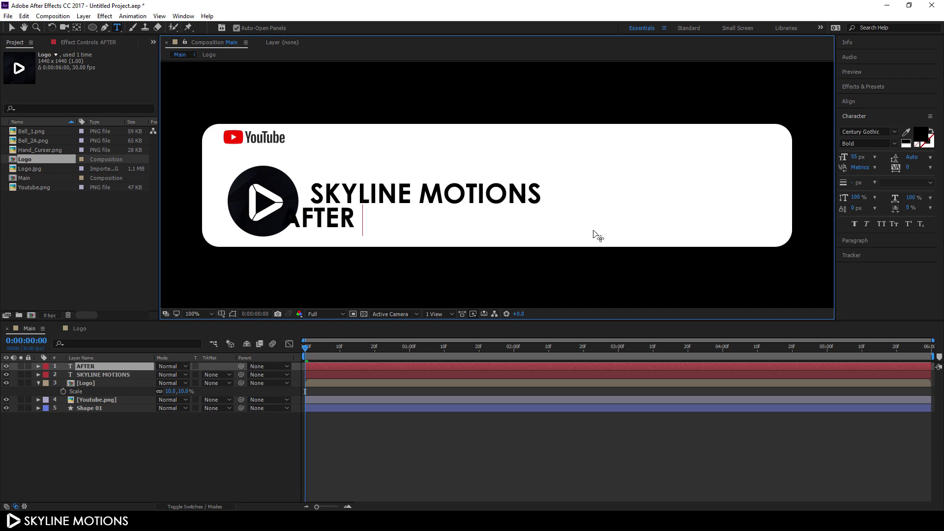
{"action": "type", "text": " EFFEC"}
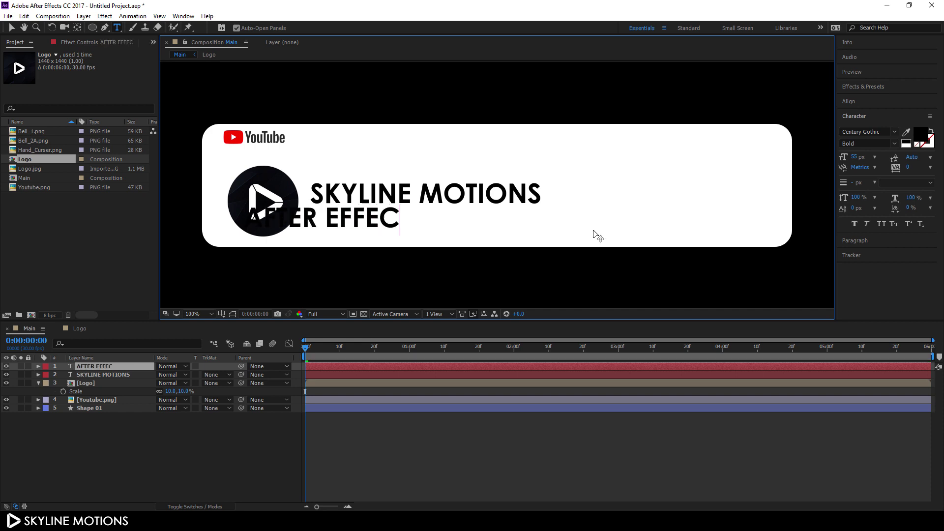
{"action": "type", "text": "TS T"}
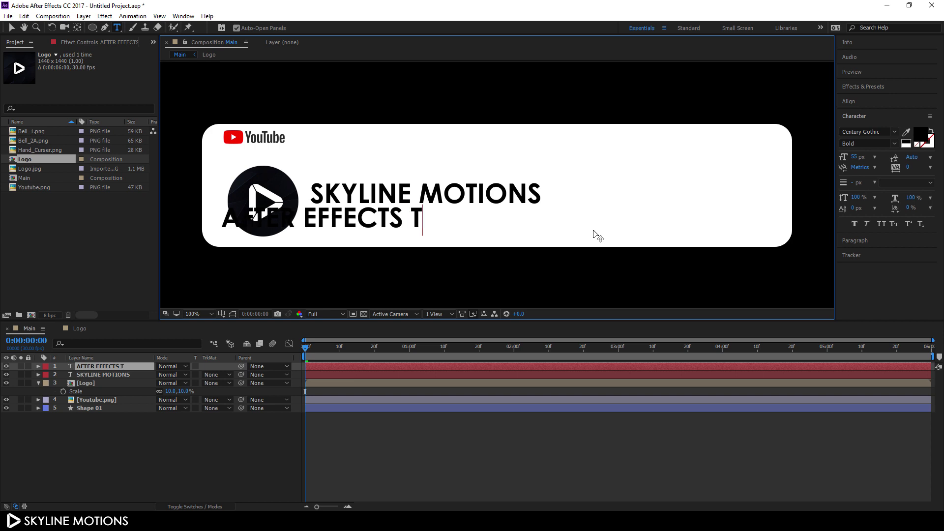
{"action": "type", "text": "UTORIAL"}
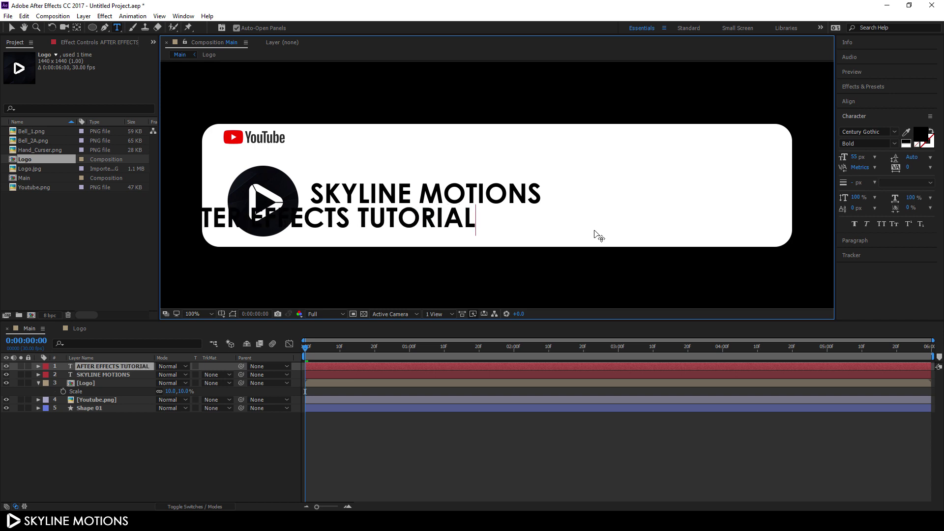
Set the AFTER EFFECTS TUTORIAL text to the Regular style at 35 px
{"action": "key", "text": "ctrl+a"}
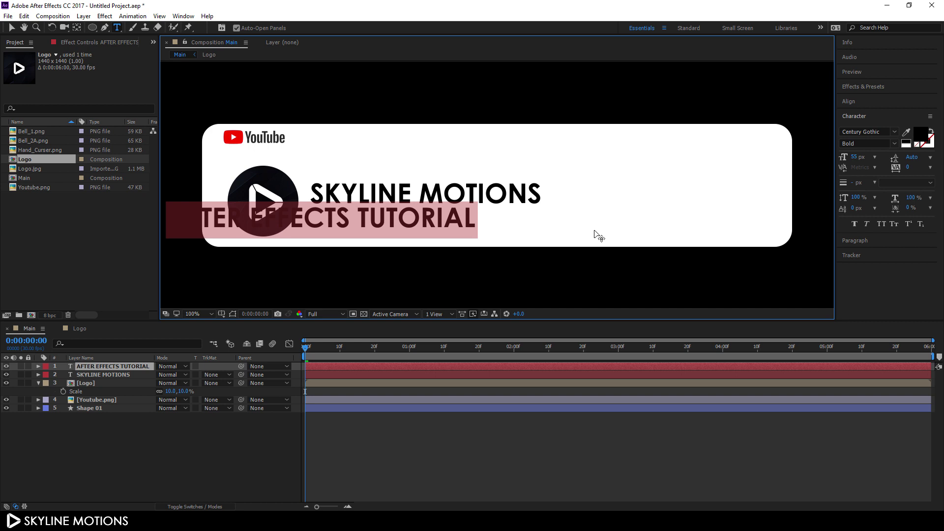
{"action": "left_click", "coordinate": [888, 143]}
{"action": "left_click", "coordinate": [880, 153]}
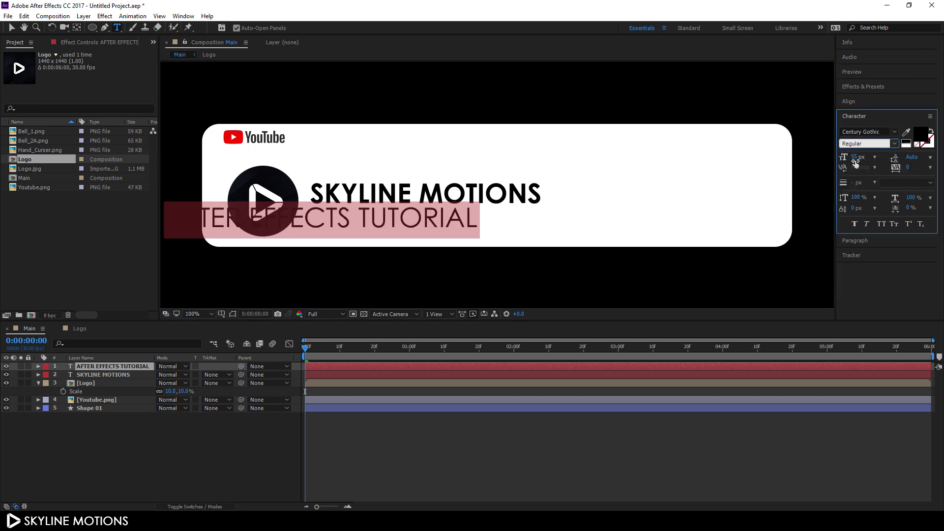
{"action": "left_click", "coordinate": [854, 160]}
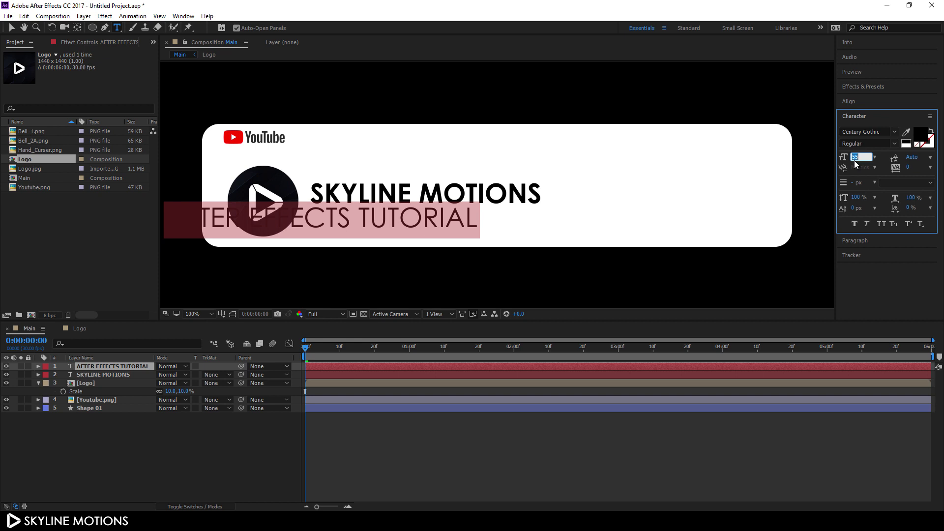
{"action": "type", "text": "35"}
{"action": "key", "text": "Return"}
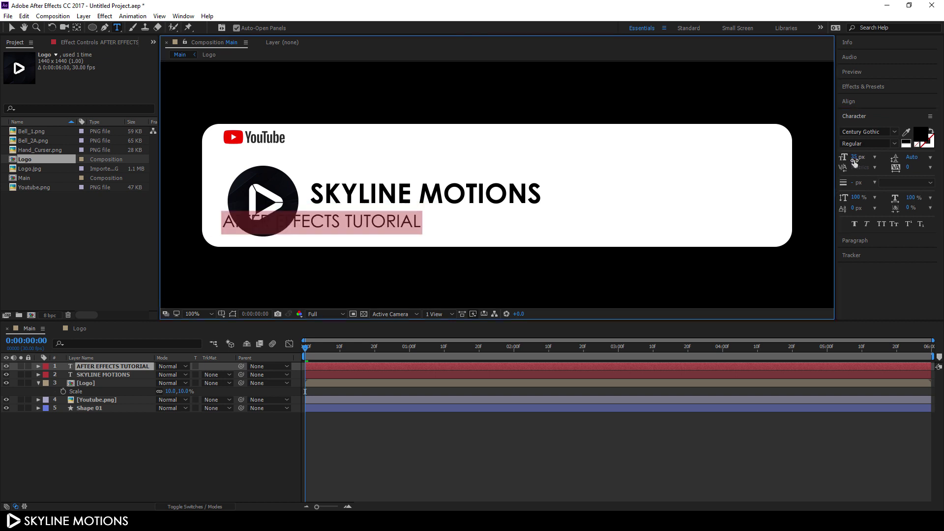
Place the AFTER EFFECTS TUTORIAL text directly beneath SKYLINE MOTIONS, aligned with its left edge, and collapse the Logo layer's properties
{"action": "left_click", "coordinate": [11, 28]}
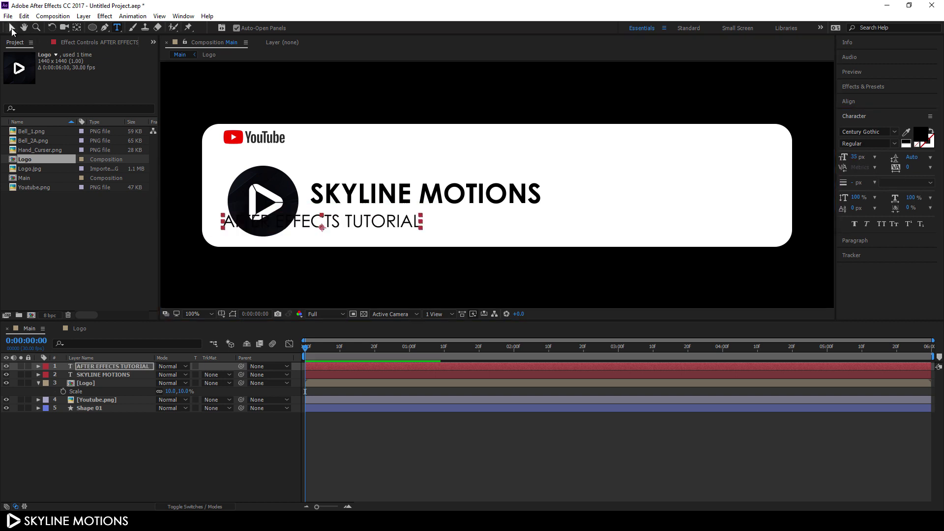
{"action": "left_click_drag", "start_coordinate": [383, 225], "coordinate": [460, 217]}
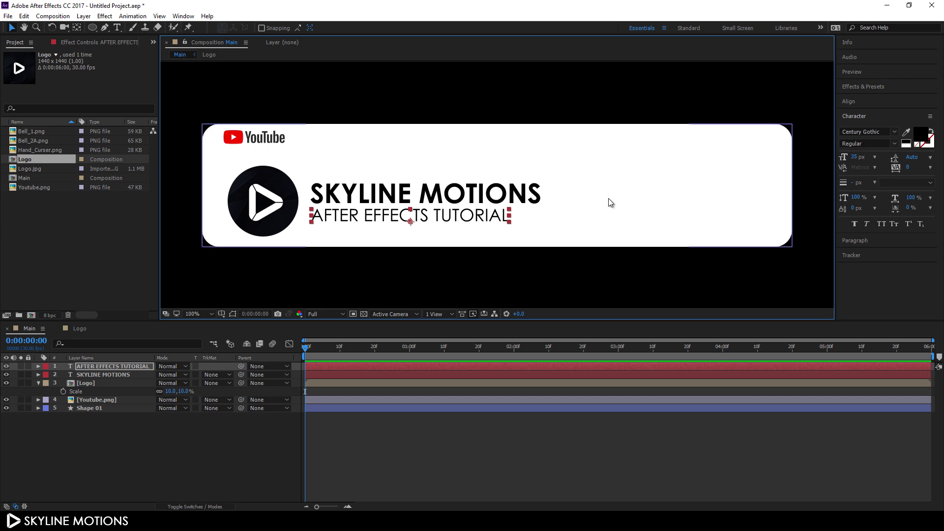
{"action": "left_click", "coordinate": [39, 383]}
{"action": "left_click", "coordinate": [121, 429]}
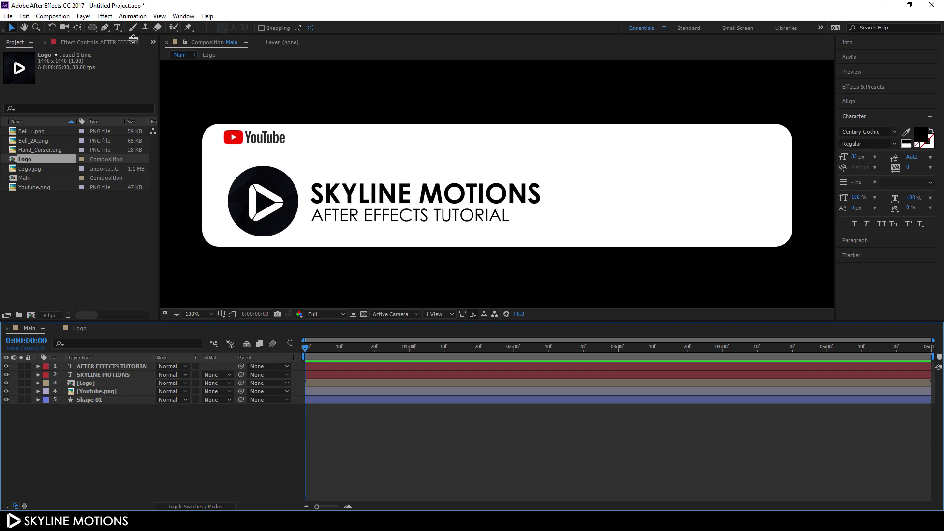
Draw a rectangle about 271 by 53 px on the white bar's right part and fill it with the YouTube logo's red (FE0000)
{"action": "mouse_move", "coordinate": [93, 27]}
{"action": "left_mouse_down"}
{"action": "mouse_move", "coordinate": [105, 36]}
{"action": "mouse_move", "coordinate": [128, 32]}
{"action": "left_mouse_up"}
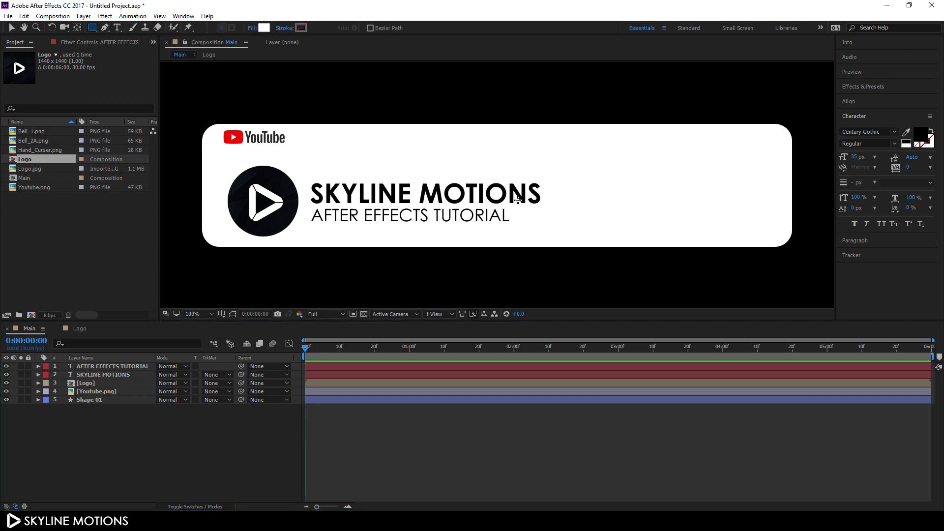
{"action": "left_click_drag", "start_coordinate": [618, 192], "coordinate": [750, 219]}
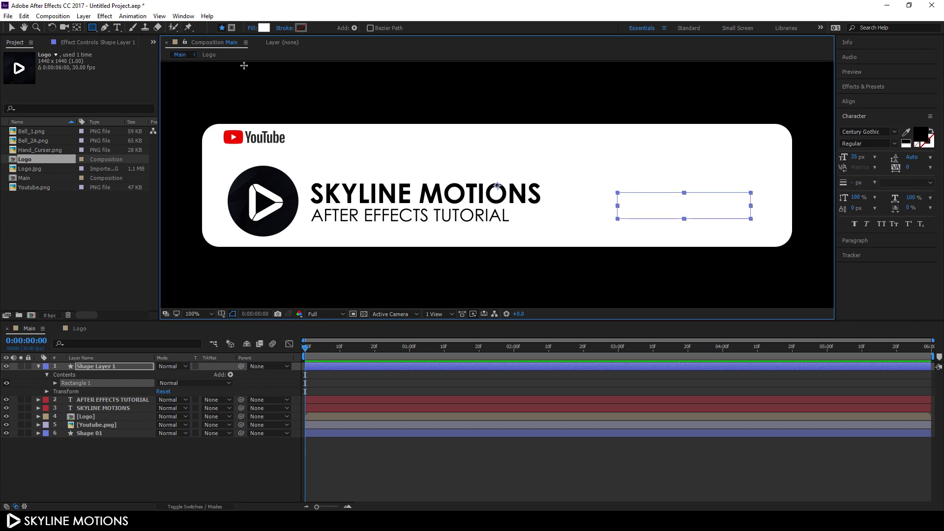
{"action": "left_click", "coordinate": [264, 28]}
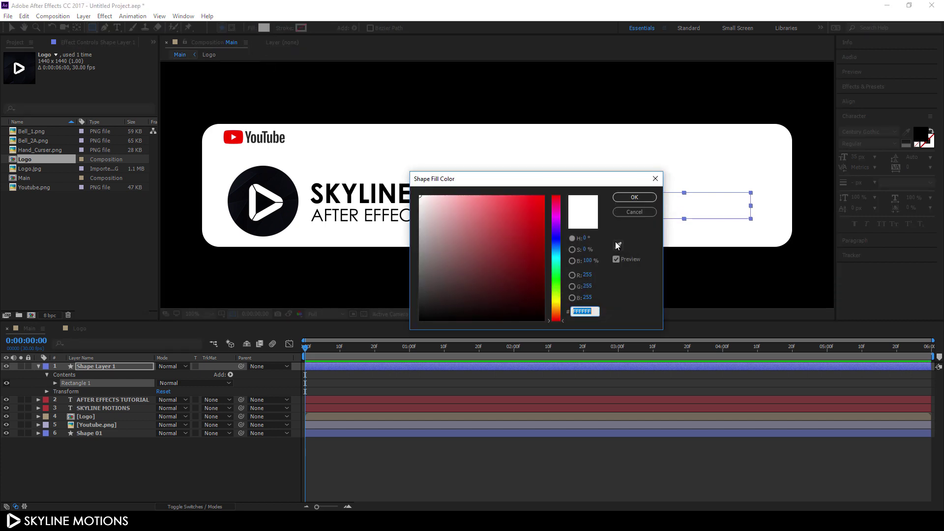
{"action": "left_click", "coordinate": [618, 243]}
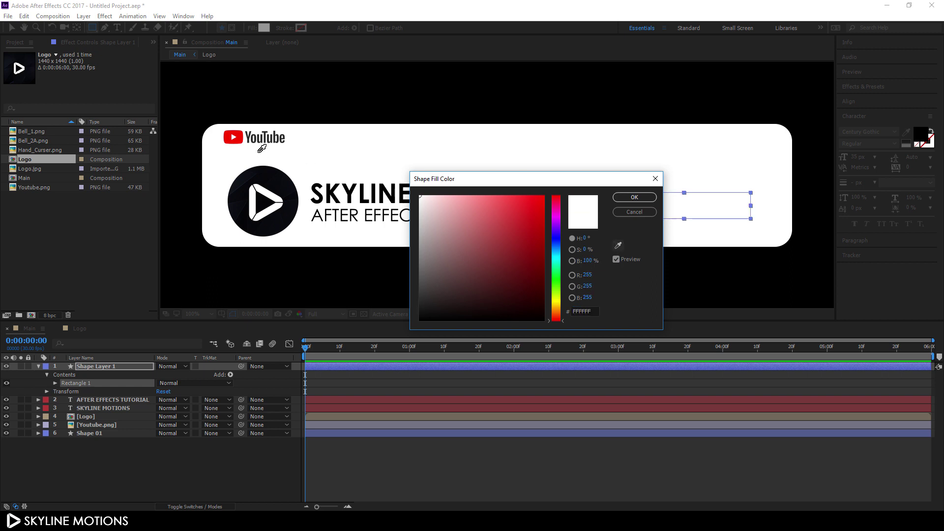
{"action": "left_click", "coordinate": [238, 136]}
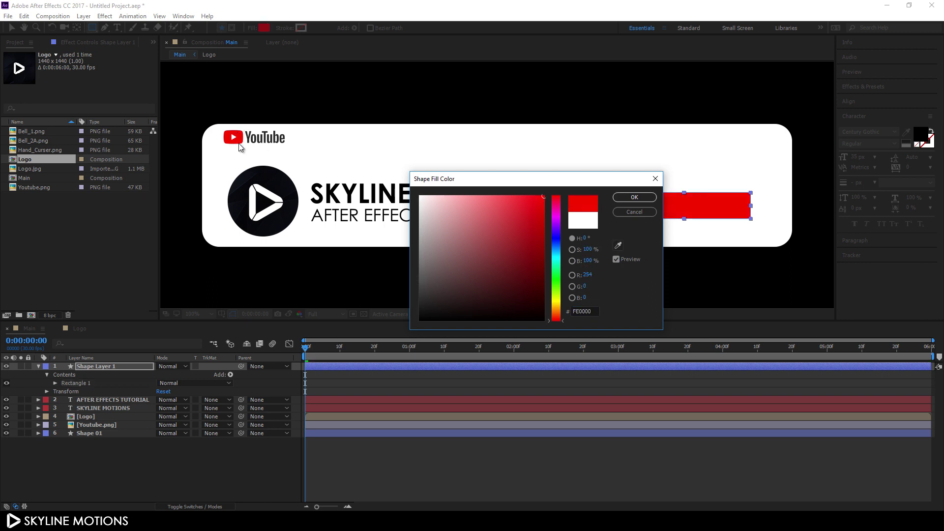
{"action": "left_click", "coordinate": [632, 198]}
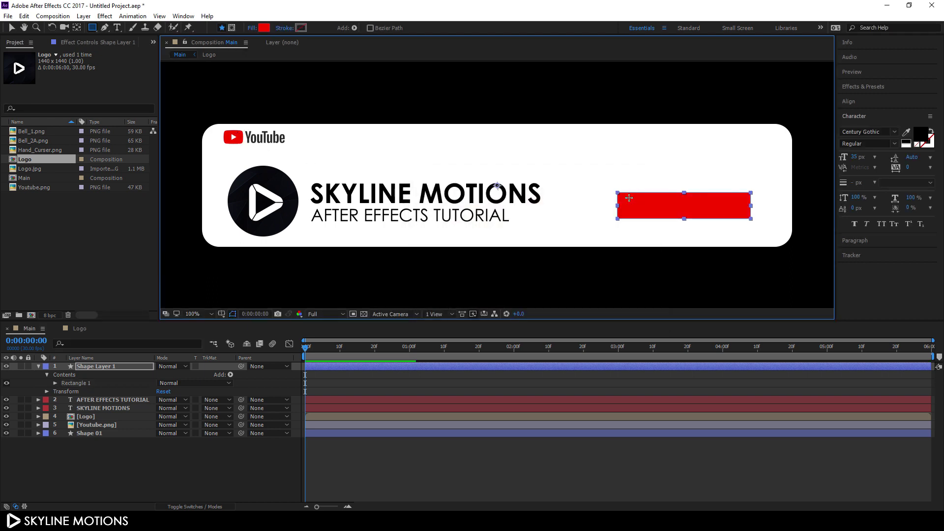
Set the red rectangle's size to 300 by 70 and its roundness to 10
{"action": "left_click", "coordinate": [54, 383]}
{"action": "left_click", "coordinate": [64, 392]}
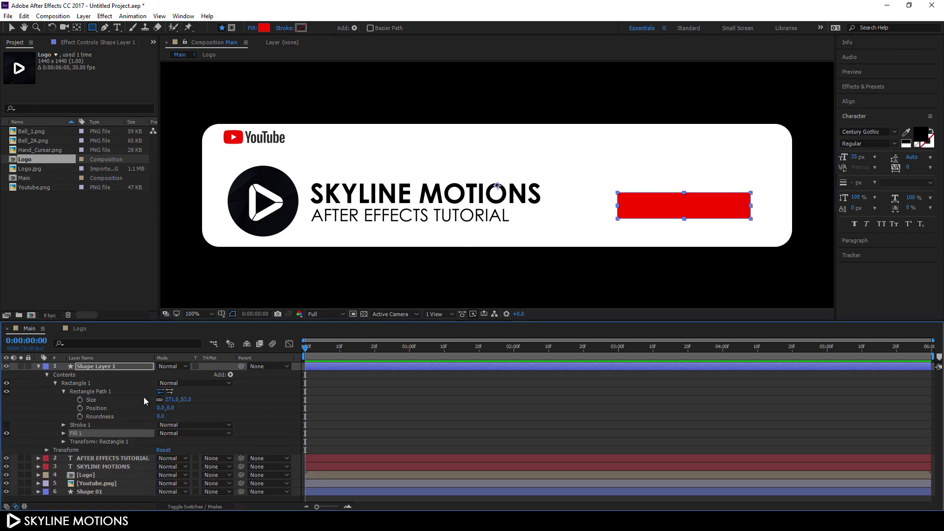
{"action": "left_click", "coordinate": [170, 400]}
{"action": "type", "text": "300"}
{"action": "key", "text": "Return"}
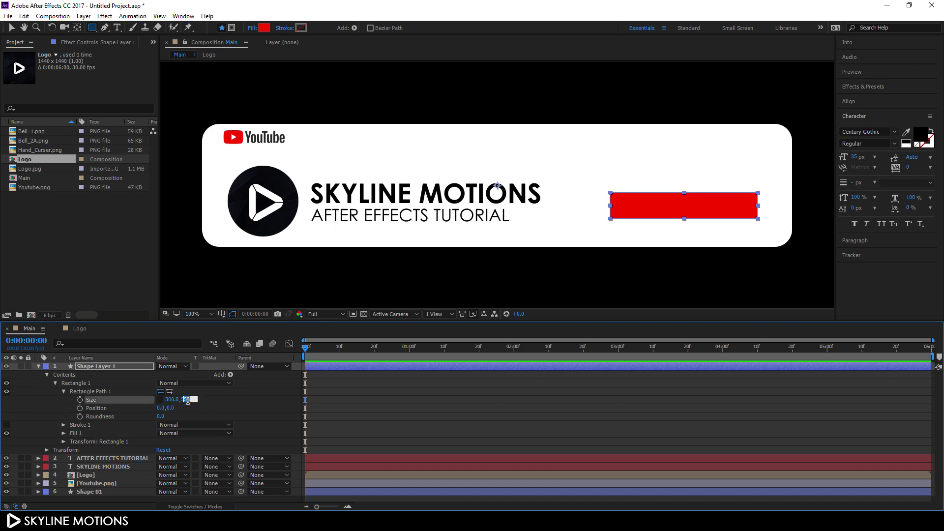
{"action": "left_click", "coordinate": [187, 399]}
{"action": "key", "text": "Return"}
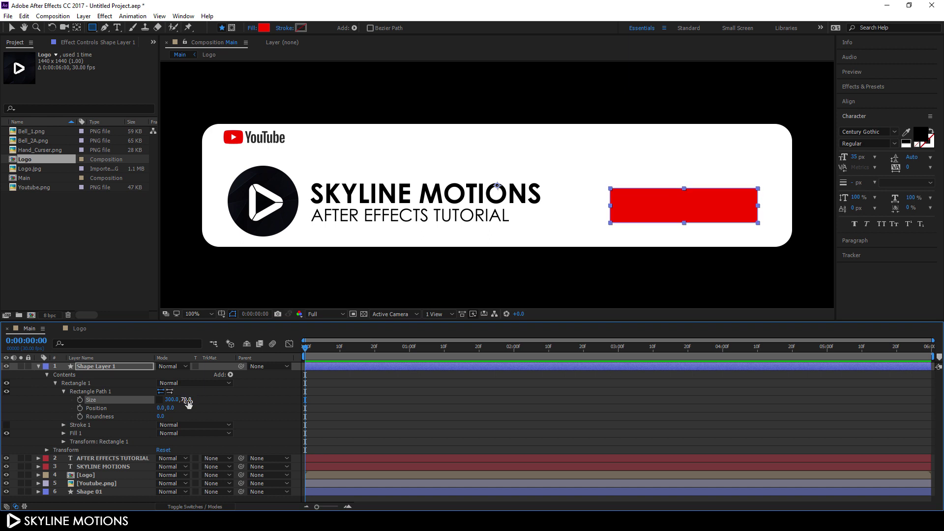
{"action": "left_click", "coordinate": [161, 415]}
{"action": "key", "text": "Return"}
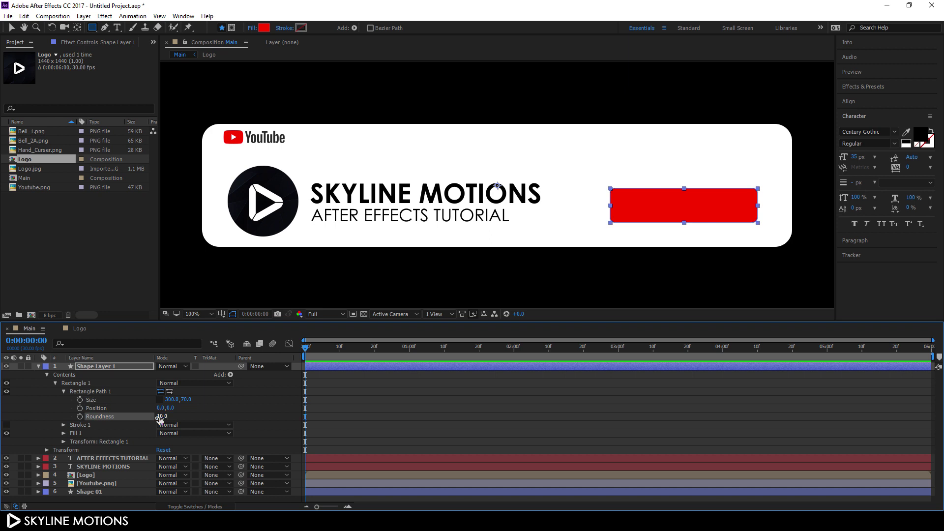
{"action": "left_click", "coordinate": [39, 366]}
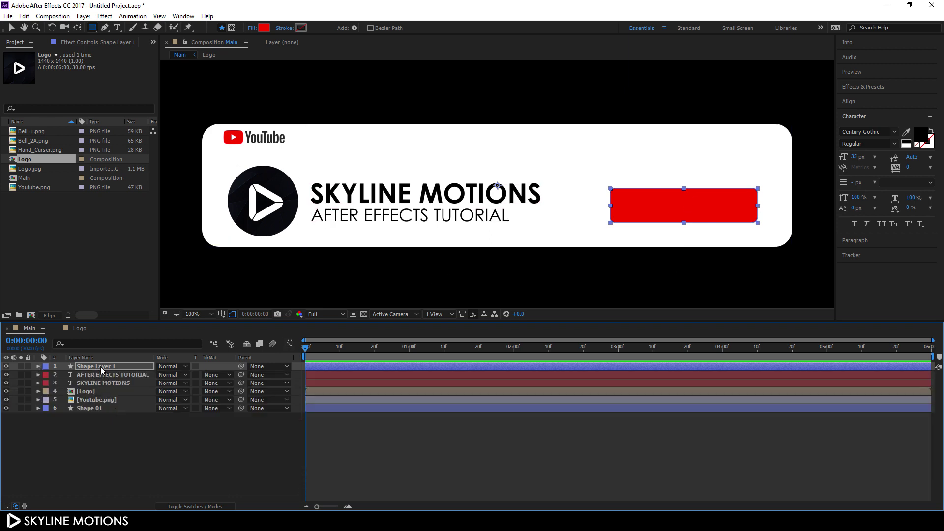
Rename the red rectangle's layer Shape 02 and move the rectangle slightly left on the white bar
{"action": "right_click", "coordinate": [103, 366]}
{"action": "left_click", "coordinate": [128, 504]}
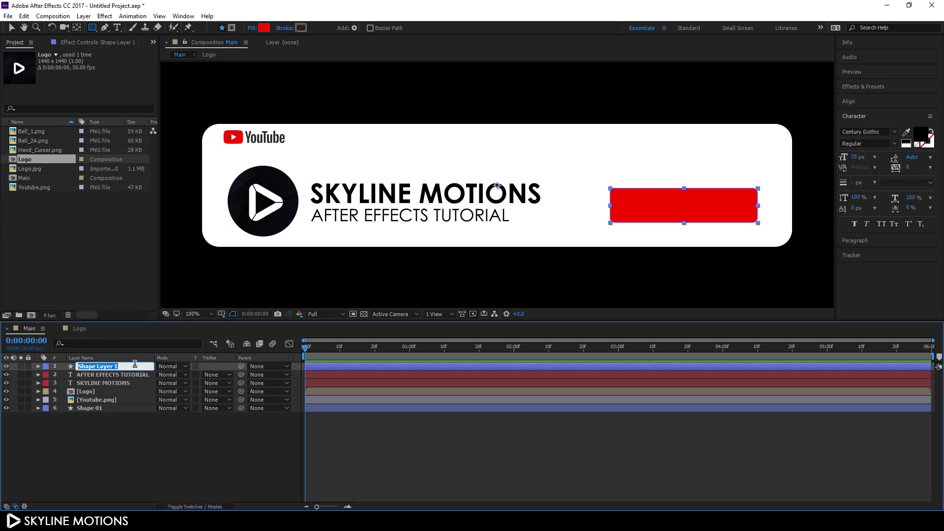
{"action": "left_click_drag", "start_coordinate": [118, 367], "coordinate": [99, 376]}
{"action": "type", "text": "02"}
{"action": "key", "text": "Return"}
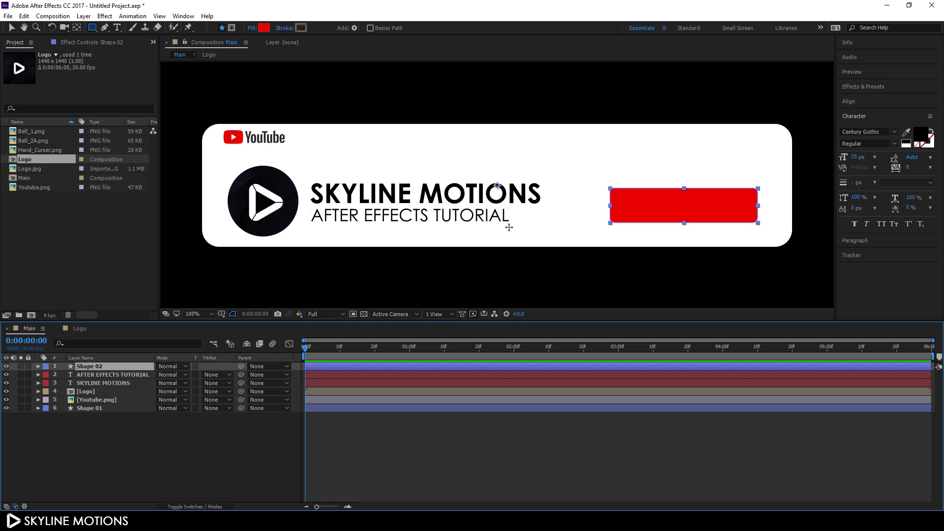
{"action": "left_click", "coordinate": [11, 28]}
{"action": "left_click_drag", "start_coordinate": [725, 208], "coordinate": [713, 210]}
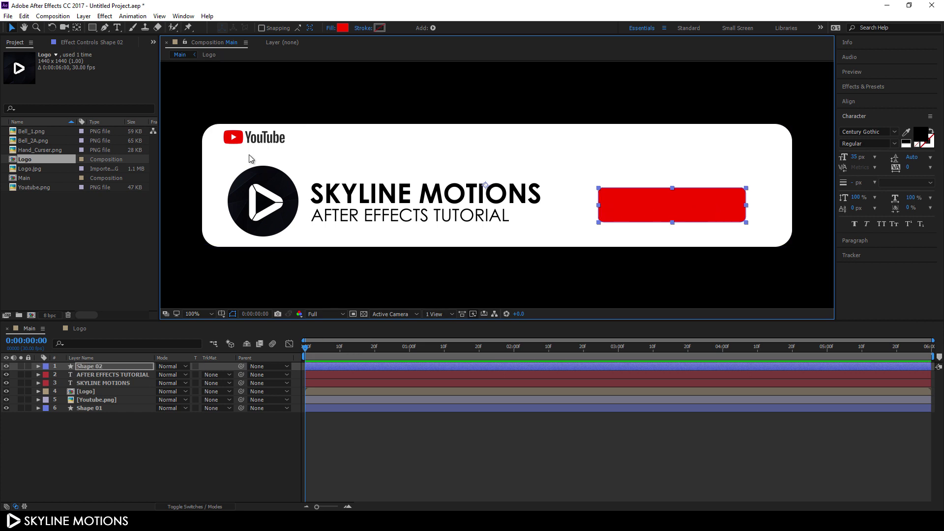
Set the text style to Arial Bold at 40 px and start a new text layer on the red rectangle
{"action": "left_click", "coordinate": [118, 28]}
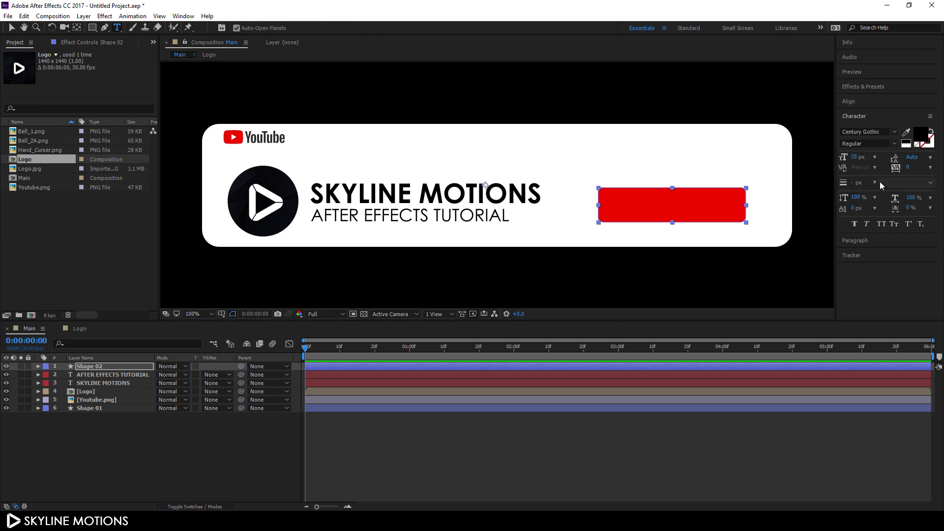
{"action": "left_click", "coordinate": [875, 132]}
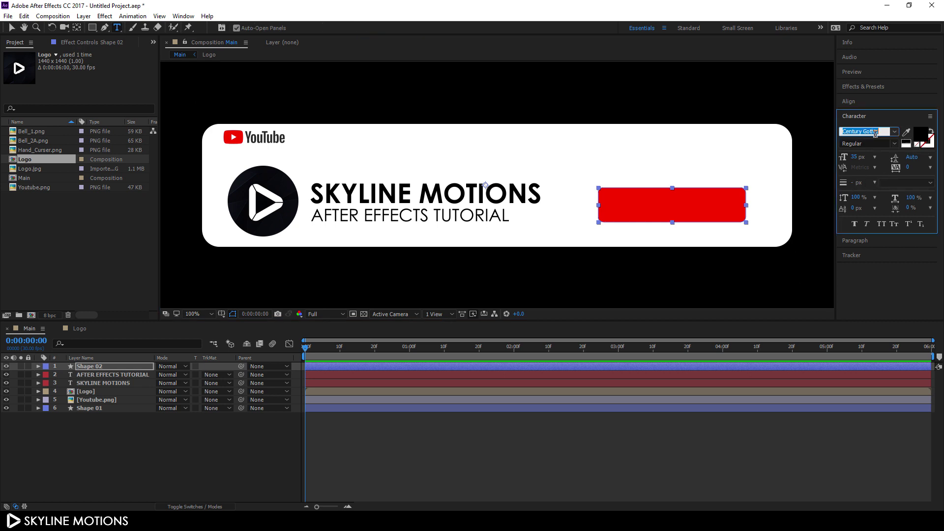
{"action": "type", "text": "Arial"}
{"action": "left_click", "coordinate": [892, 144]}
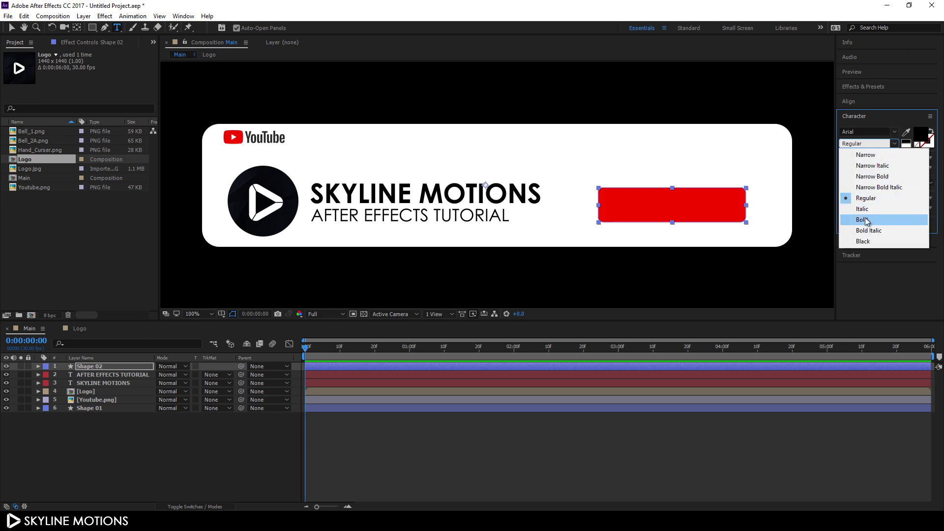
{"action": "left_click", "coordinate": [866, 221]}
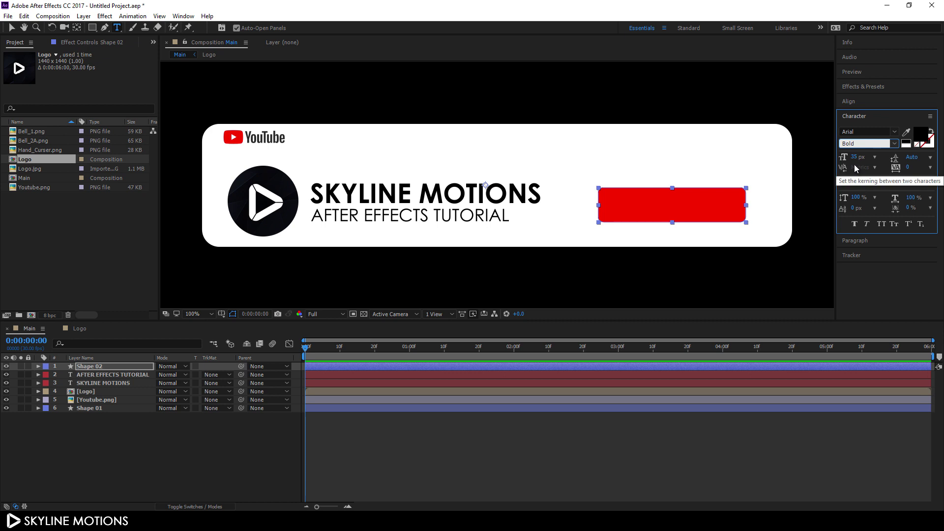
{"action": "left_click", "coordinate": [853, 161]}
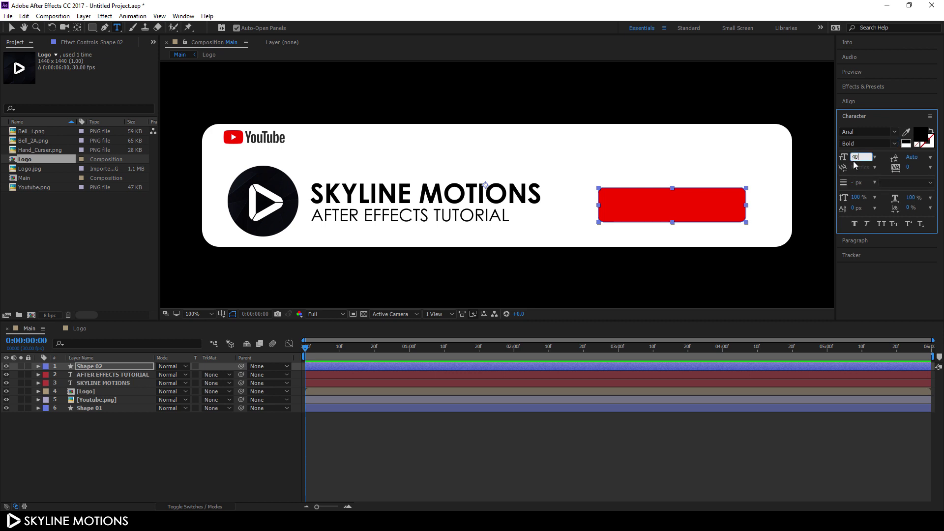
{"action": "key", "text": "Return"}
{"action": "left_click", "coordinate": [667, 211]}
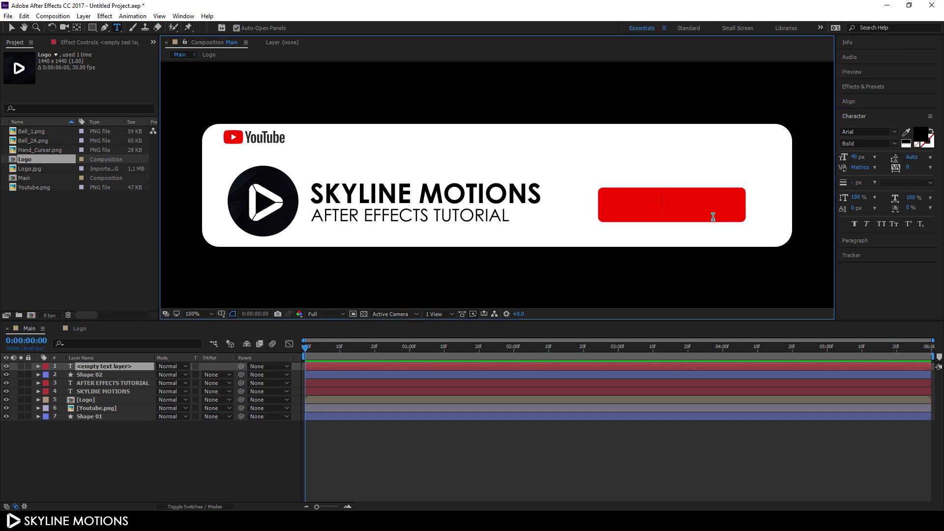
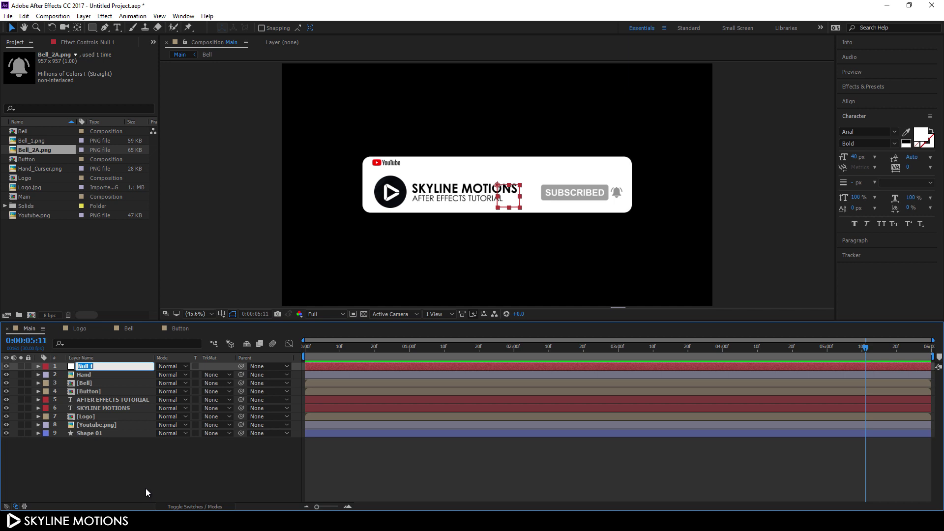
Rename the null object layer in the Main composition as Ani 01
{"action": "key", "text": "BackSpace"}
{"action": "type", "text": "Ani 01"}
{"action": "key", "text": "Return"}
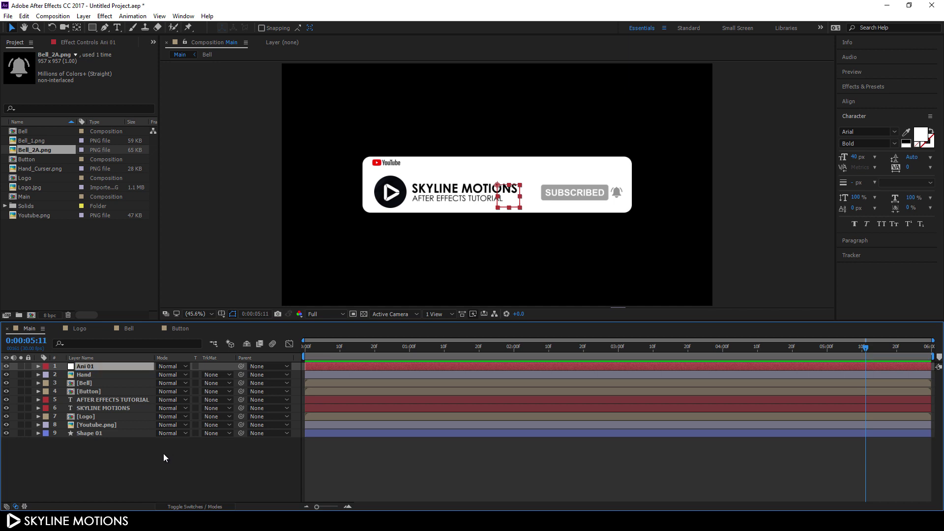
Parent the Youtube.png and Shape 01 layers to the Ani 01 null
{"action": "left_click_drag", "start_coordinate": [92, 444], "coordinate": [100, 428]}
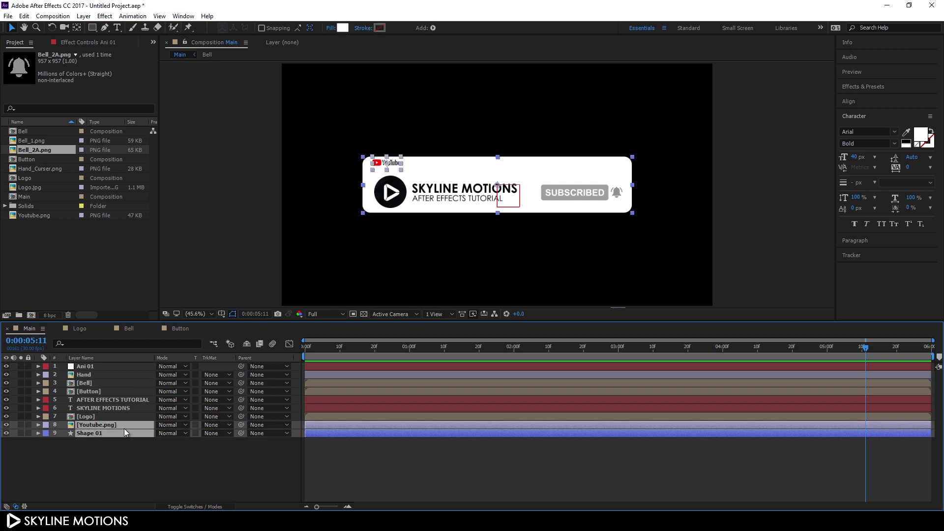
{"action": "mouse_move", "coordinate": [241, 425]}
{"action": "left_mouse_down"}
{"action": "mouse_move", "coordinate": [158, 430]}
{"action": "mouse_move", "coordinate": [96, 367]}
{"action": "left_mouse_up"}
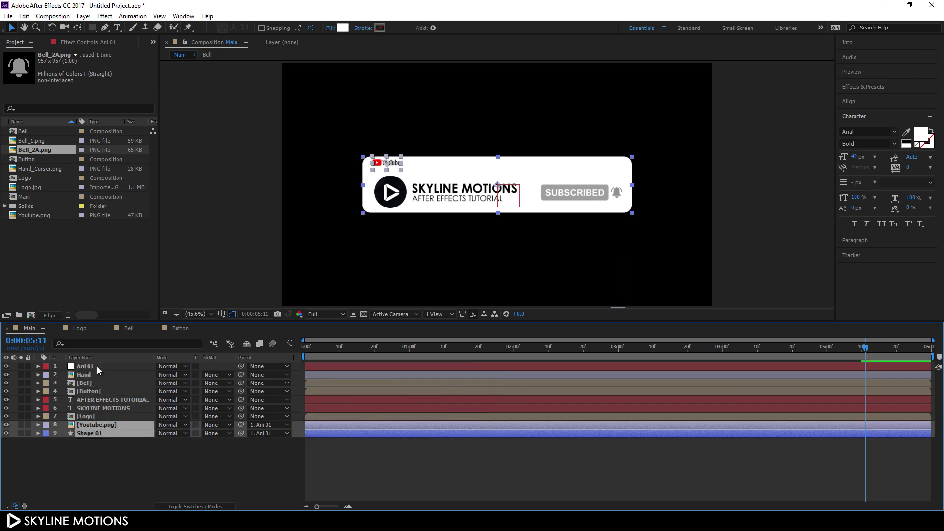
Keyframe Ani 01's position at 0:00:02:00, and at 0:00:00:00 lower it below the frame to a Y position of 1237
{"action": "left_click", "coordinate": [97, 366]}
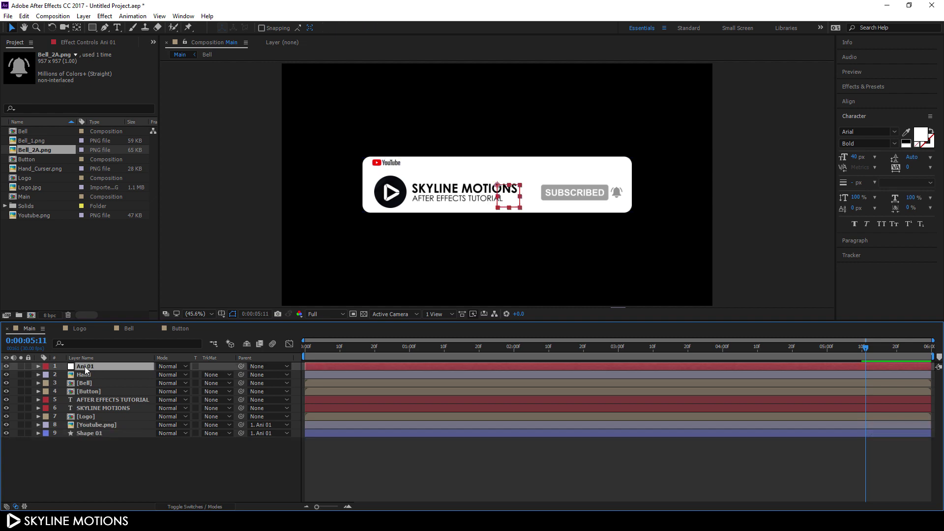
{"action": "left_click_drag", "start_coordinate": [491, 350], "coordinate": [514, 350]}
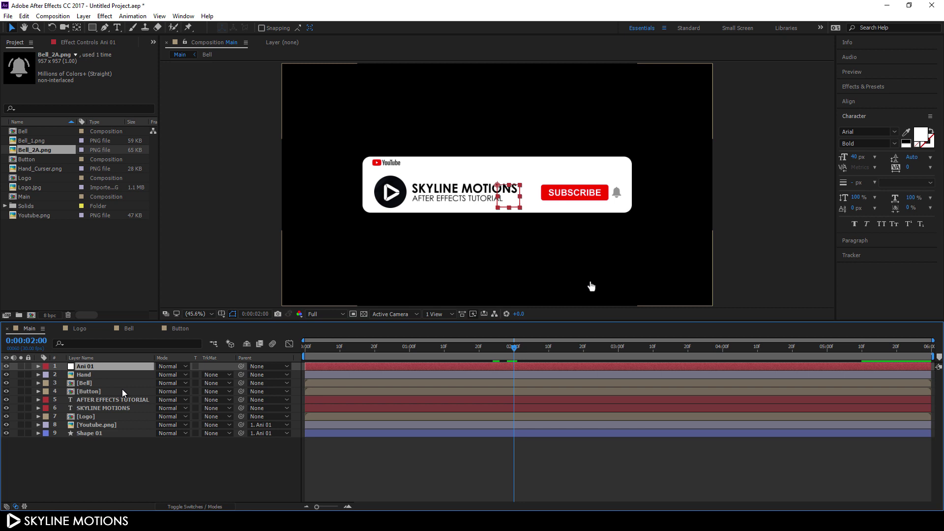
{"action": "key", "text": "p"}
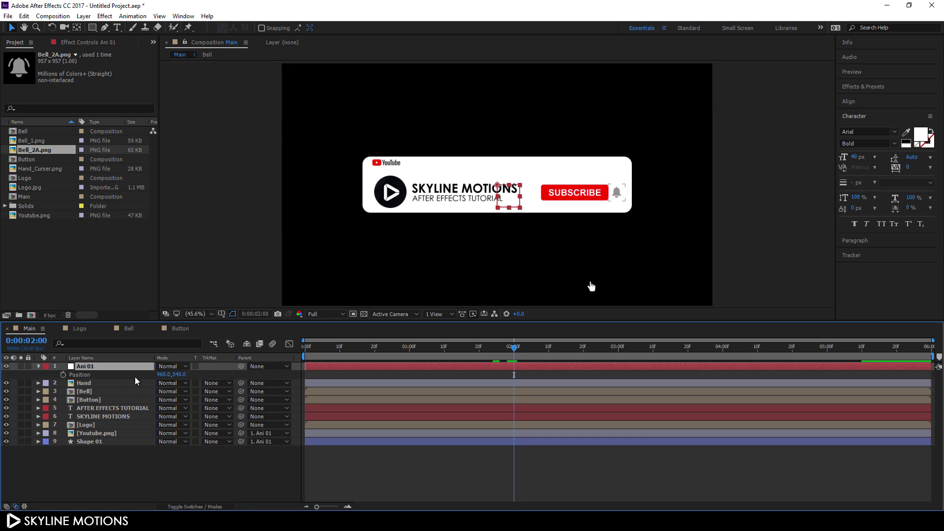
{"action": "left_click", "coordinate": [63, 375]}
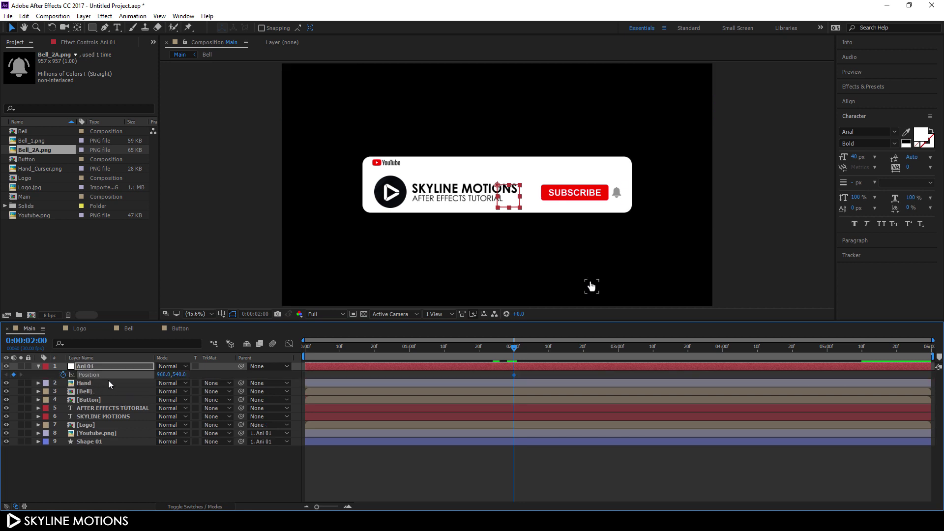
{"action": "left_click_drag", "start_coordinate": [470, 350], "coordinate": [294, 355]}
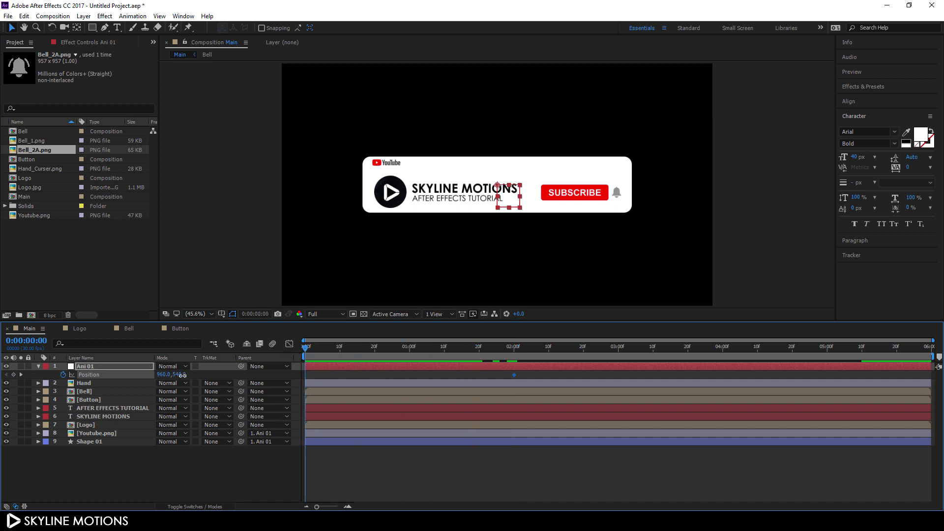
{"action": "left_click_drag", "start_coordinate": [182, 375], "coordinate": [520, 381]}
Hold Ani 01's position with a keyframe at 0:00:04:00, and at 0:00:05:29 lower it to a Y position of 1231
{"action": "left_click", "coordinate": [722, 355]}
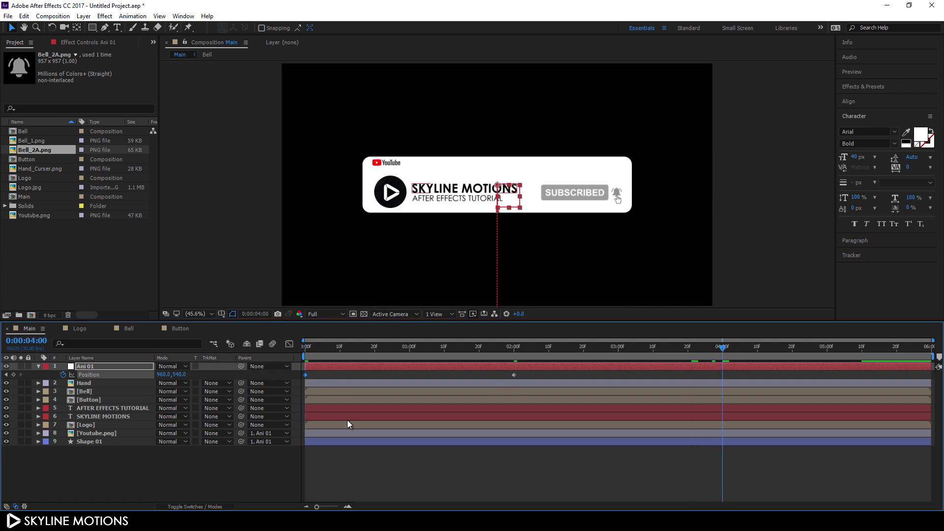
{"action": "left_click", "coordinate": [14, 374]}
{"action": "left_click_drag", "start_coordinate": [768, 347], "coordinate": [928, 347]}
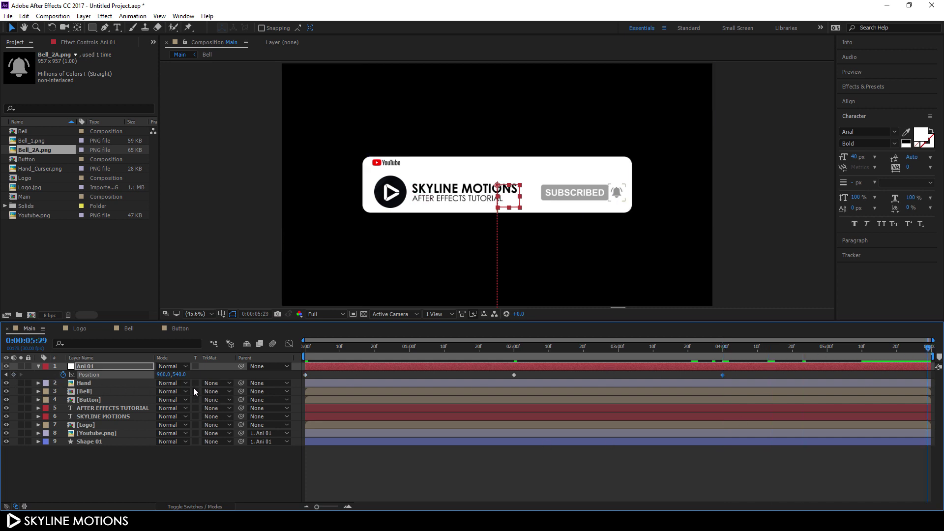
{"action": "left_click_drag", "start_coordinate": [177, 376], "coordinate": [515, 376]}
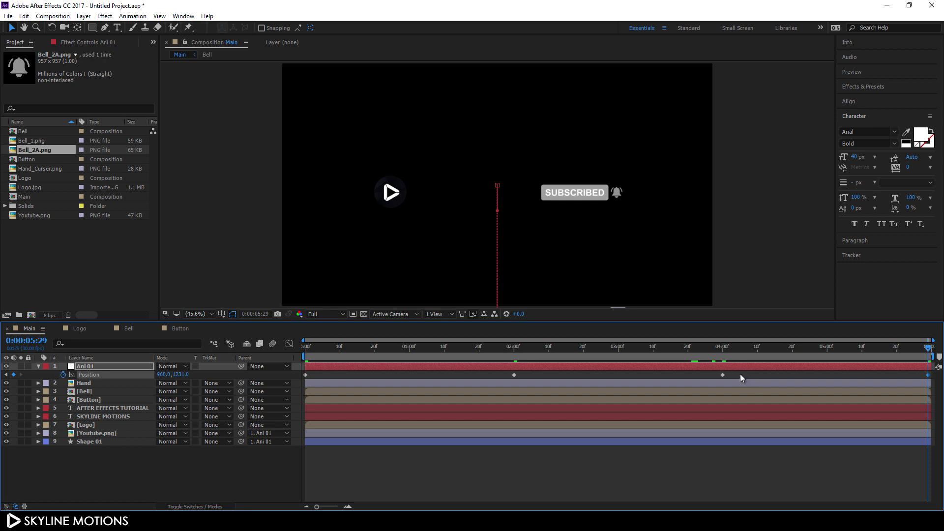
Apply Easy Ease to all Ani 01 position keyframes and reshape the speed graph with sharp peaks near the start and end
{"action": "left_click_drag", "start_coordinate": [739, 373], "coordinate": [332, 391]}
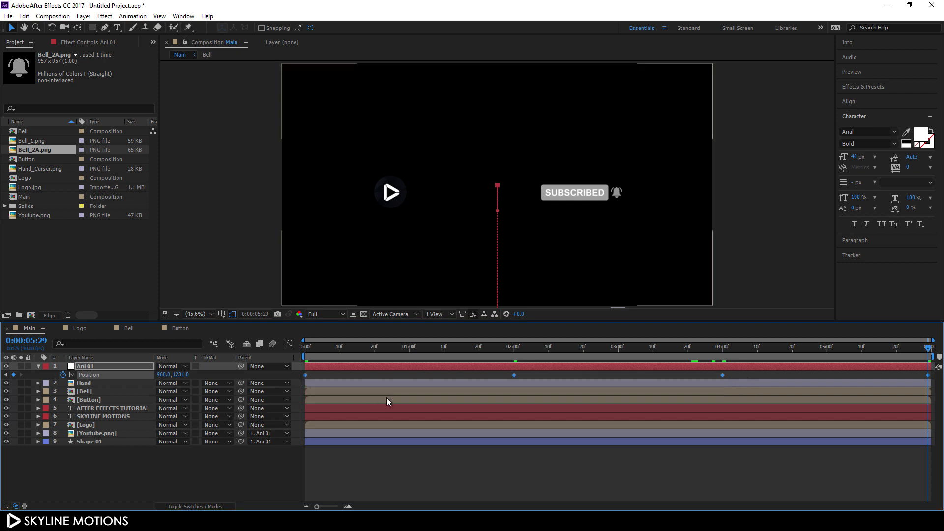
{"action": "key", "text": "F9"}
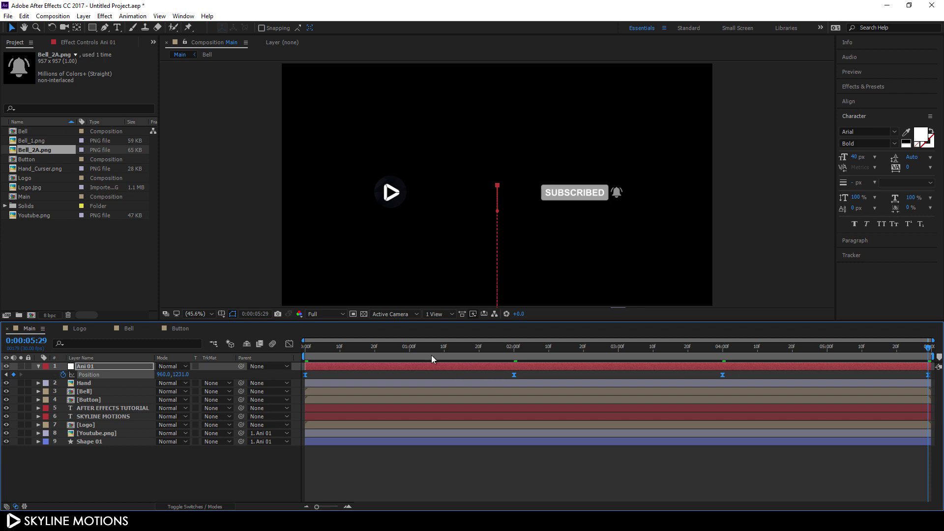
{"action": "left_click", "coordinate": [288, 344]}
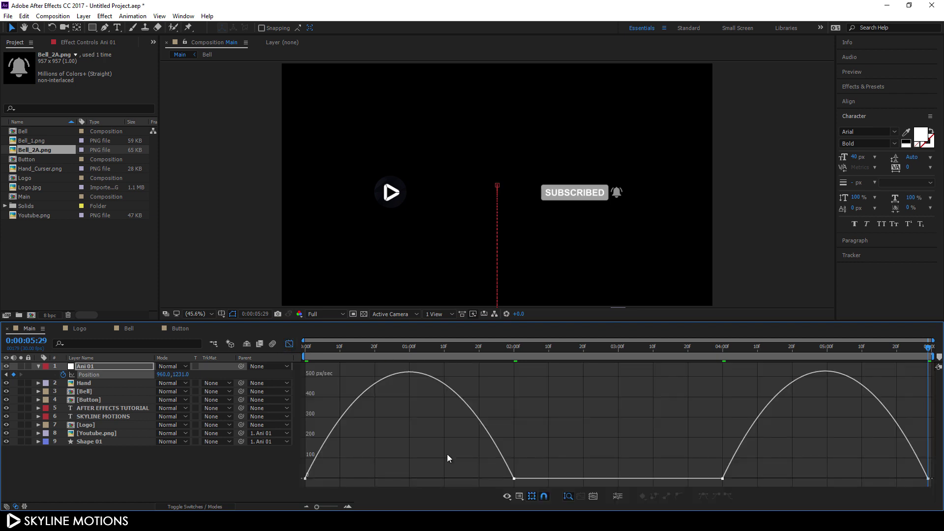
{"action": "right_click", "coordinate": [547, 431]}
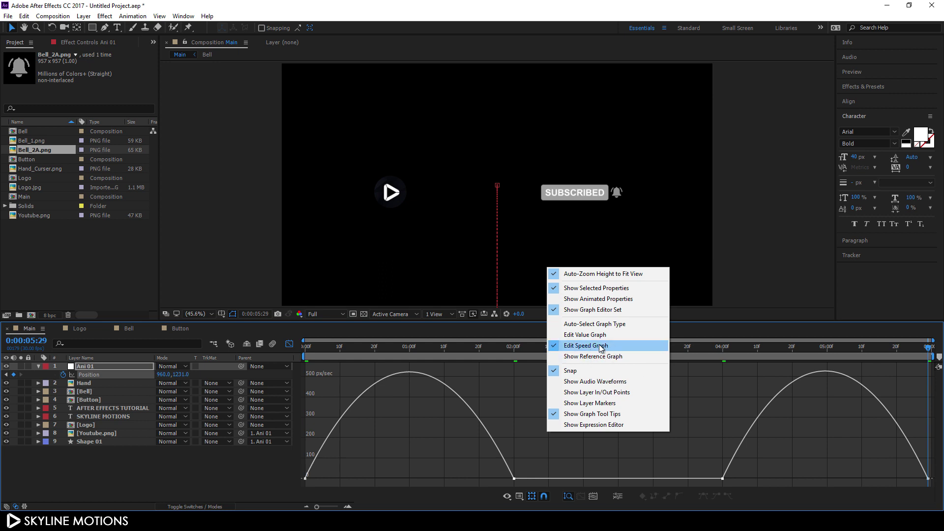
{"action": "left_click", "coordinate": [530, 471]}
{"action": "key", "text": "ctrl+a"}
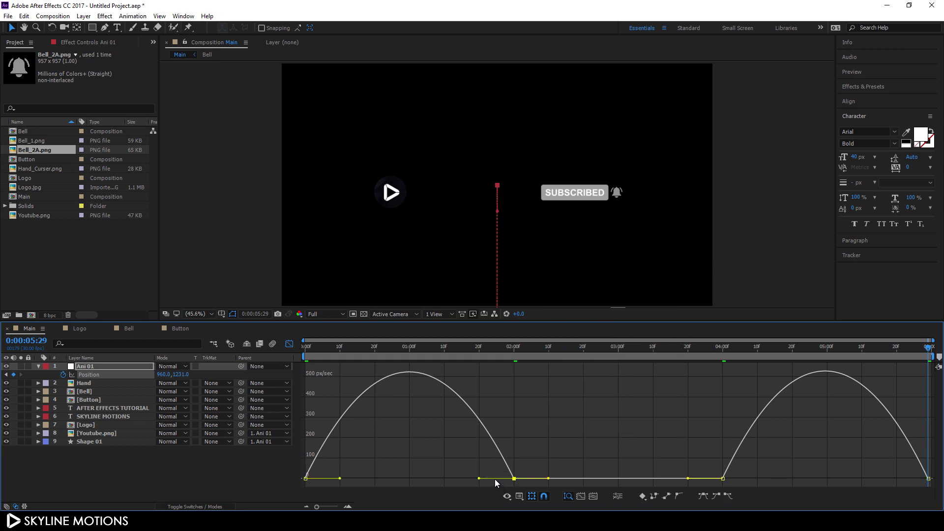
{"action": "left_click_drag", "start_coordinate": [479, 478], "coordinate": [391, 483]}
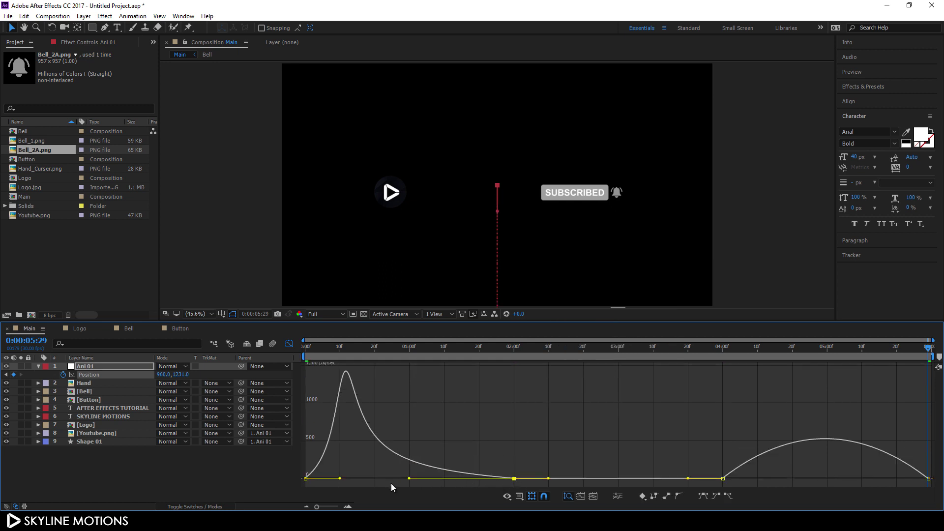
{"action": "left_click", "coordinate": [707, 477]}
{"action": "left_click_drag", "start_coordinate": [698, 462], "coordinate": [858, 480]}
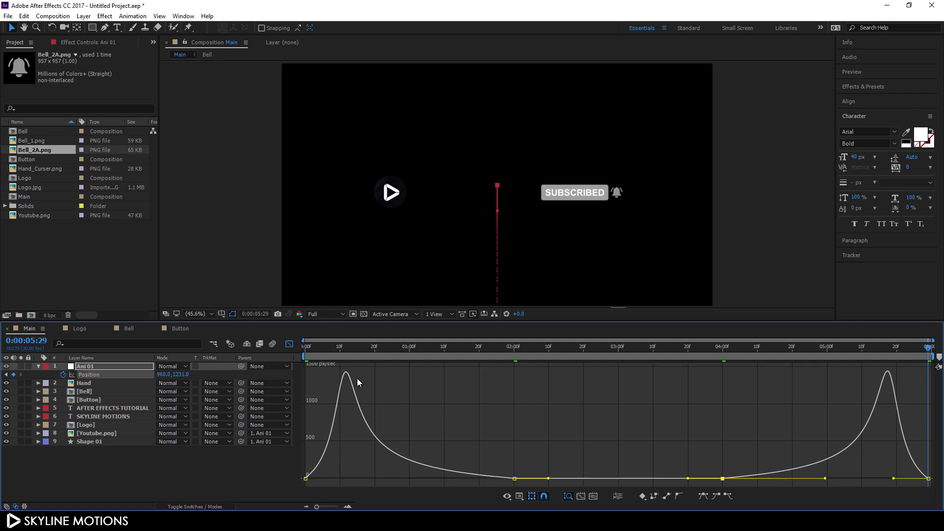
{"action": "left_click", "coordinate": [290, 344]}
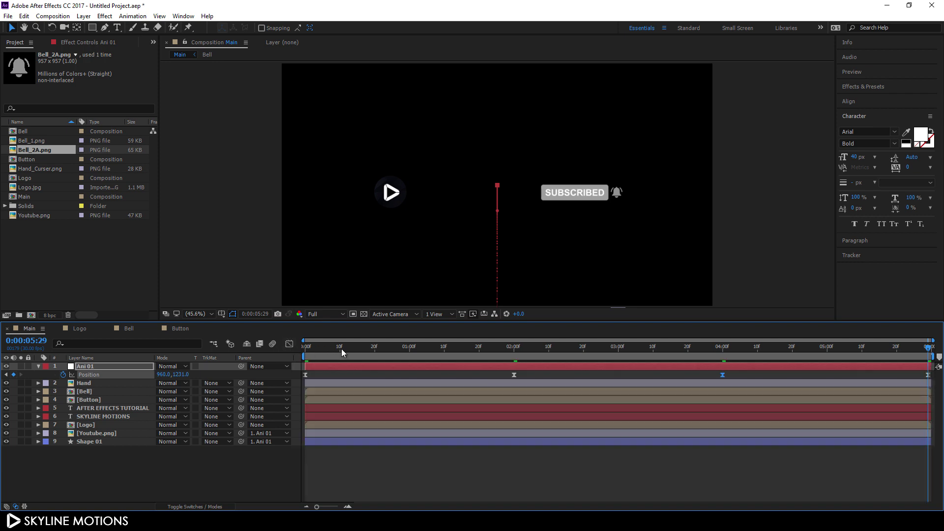
Preview the banner animation from the start of the Main composition
{"action": "left_click_drag", "start_coordinate": [341, 349], "coordinate": [259, 346]}
{"action": "left_click", "coordinate": [373, 463]}
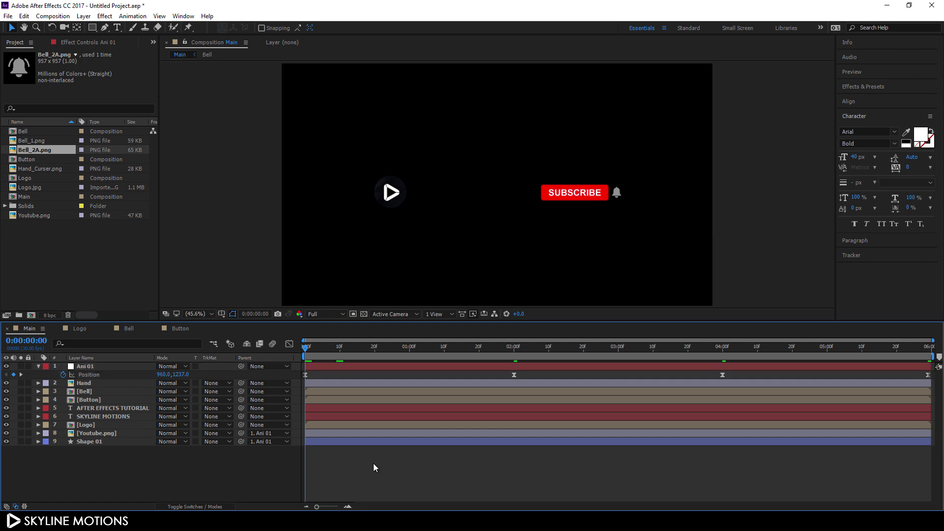
{"action": "key", "text": "space"}
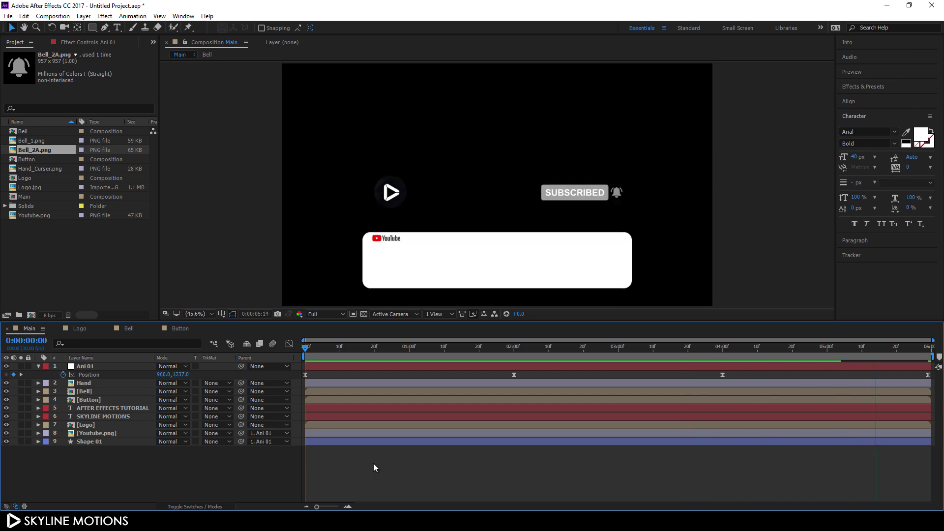
{"action": "key", "text": "space"}
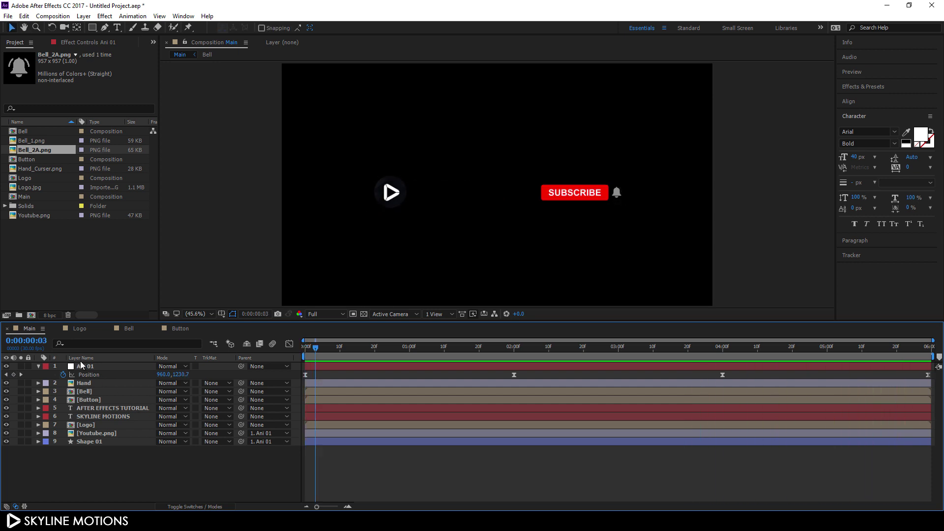
Duplicate the Ani 01 null and display the position keyframes of both nulls
{"action": "left_click", "coordinate": [89, 372]}
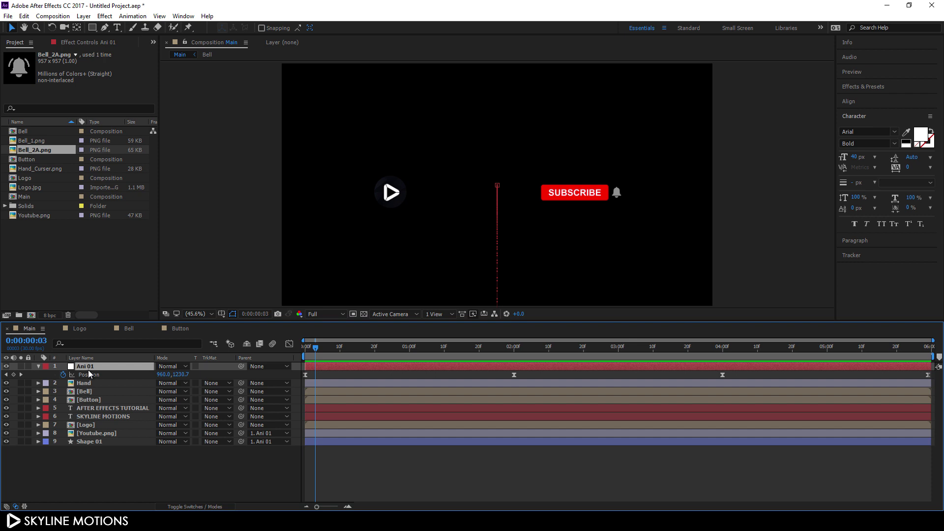
{"action": "key", "text": "ctrl+d"}
{"action": "key", "text": "p"}
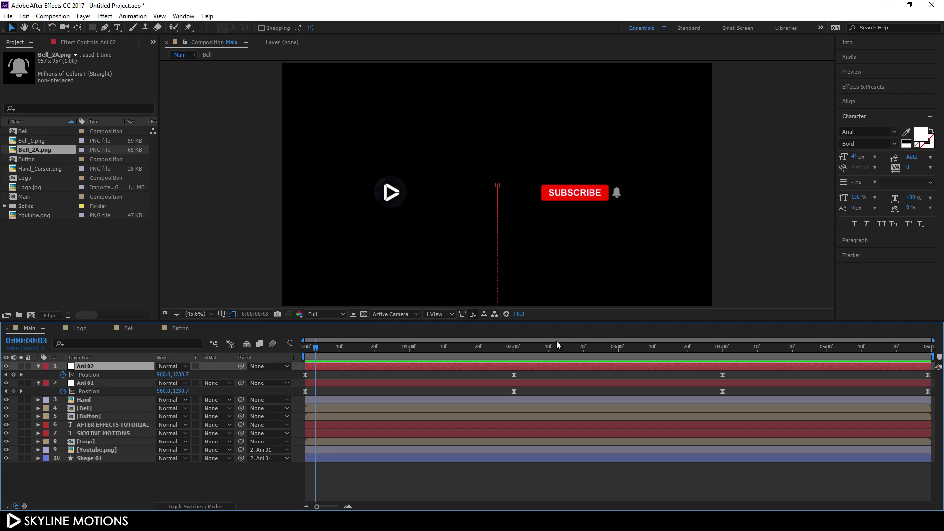
At 0:00:03:00, parent the Logo, Button and Bell layers to the Ani 02 null
{"action": "left_click", "coordinate": [98, 441]}
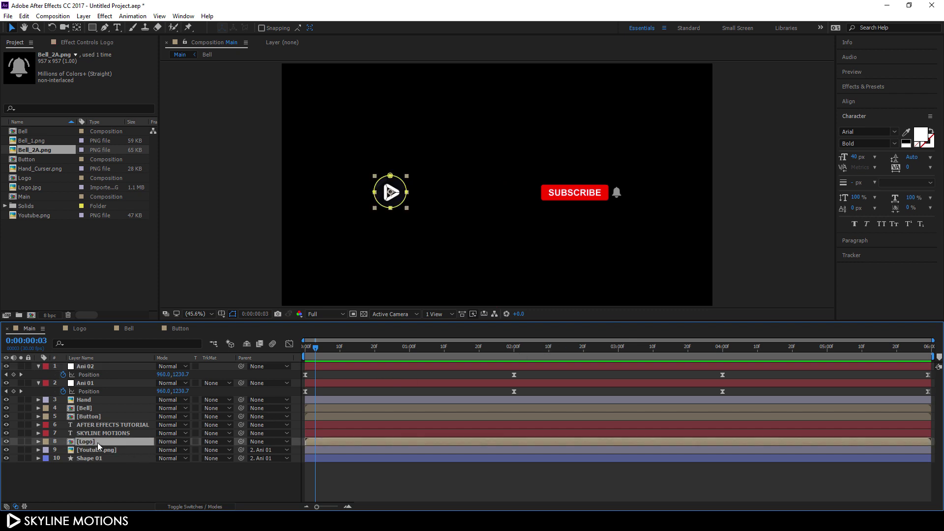
{"action": "left_click", "coordinate": [95, 417], "text": "ctrl"}
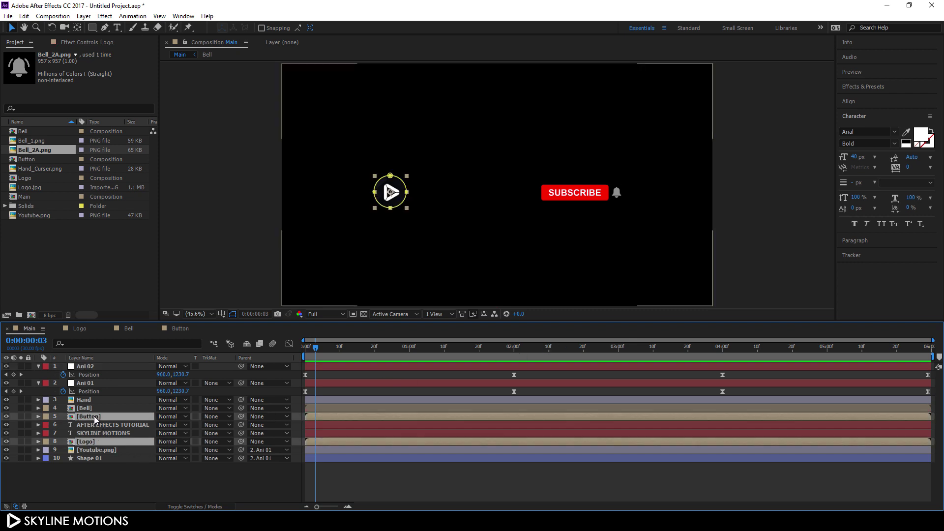
{"action": "left_click", "coordinate": [92, 409], "text": "ctrl"}
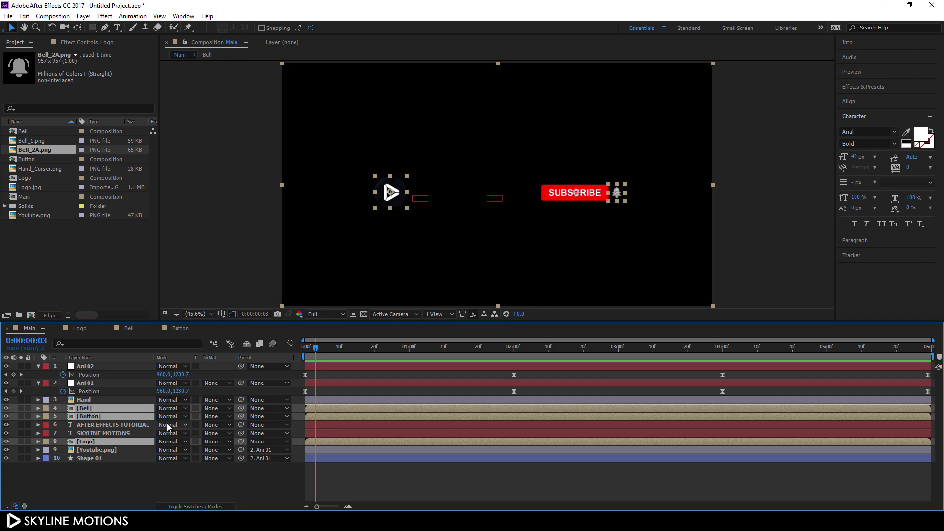
{"action": "left_click_drag", "start_coordinate": [620, 350], "coordinate": [618, 350]}
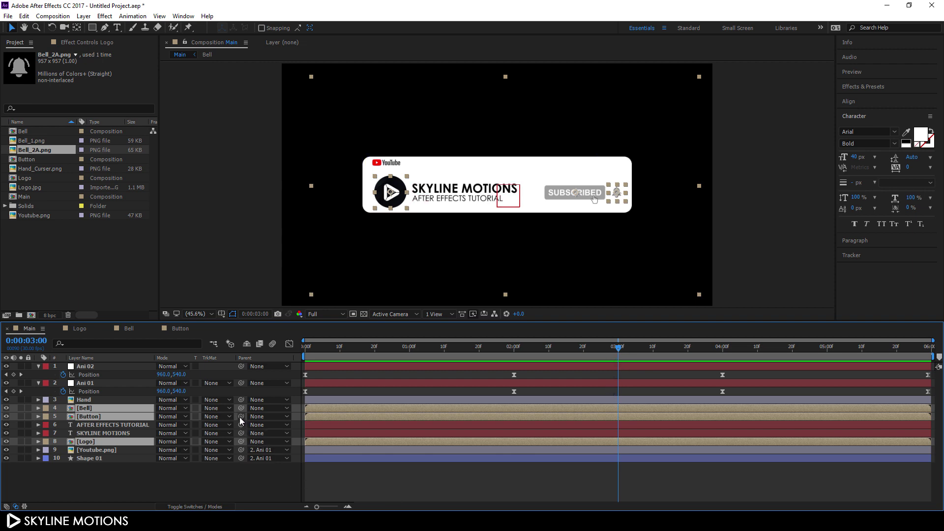
{"action": "left_click_drag", "start_coordinate": [239, 416], "coordinate": [92, 366]}
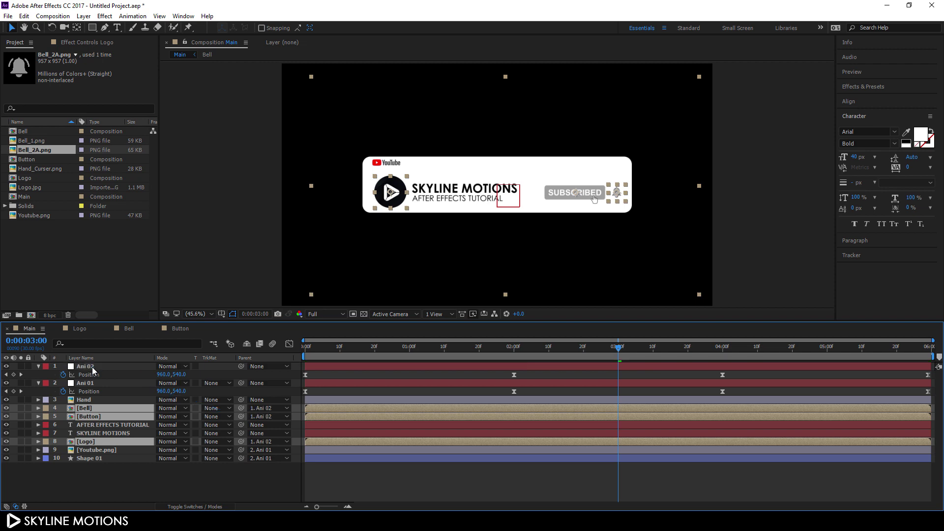
Time-stretch the Ani 02 null to a new duration of 0:00:05:26, holding its layer in-point
{"action": "left_click_drag", "start_coordinate": [393, 346], "coordinate": [580, 347]}
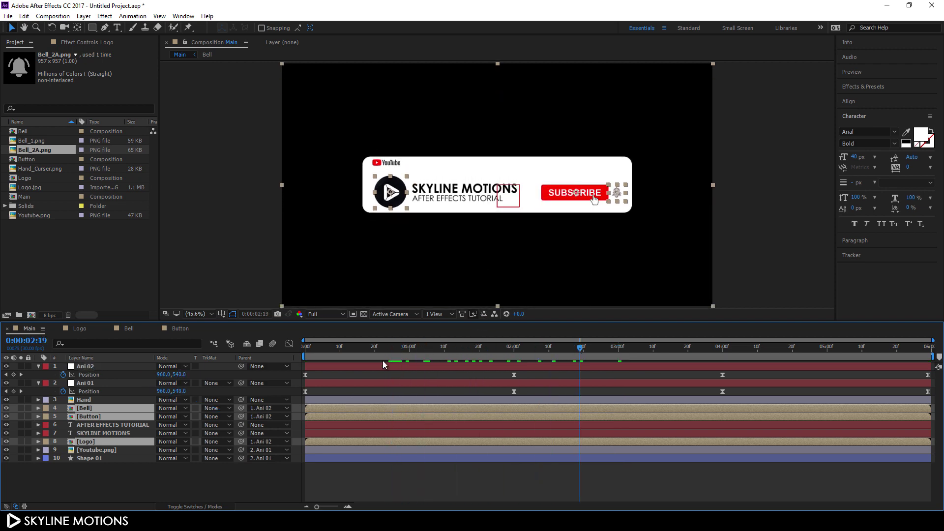
{"action": "left_click", "coordinate": [534, 366]}
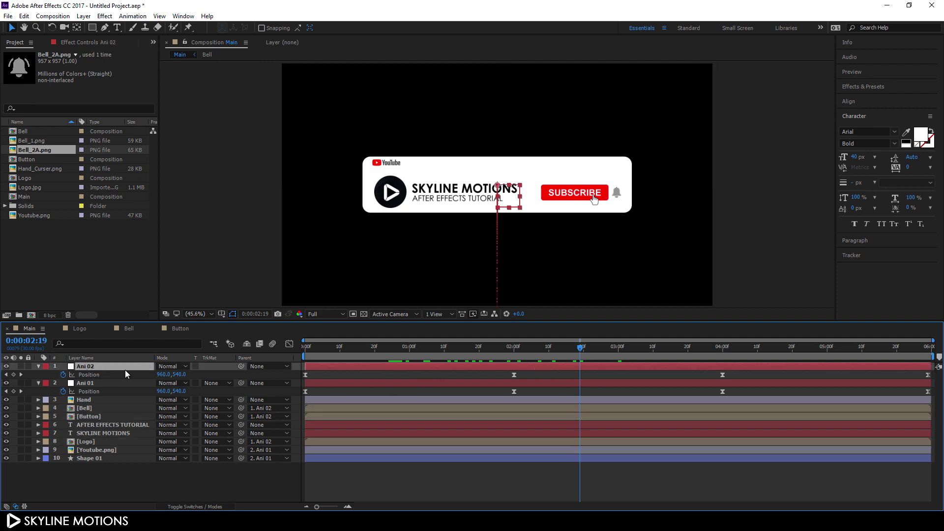
{"action": "right_click", "coordinate": [577, 366]}
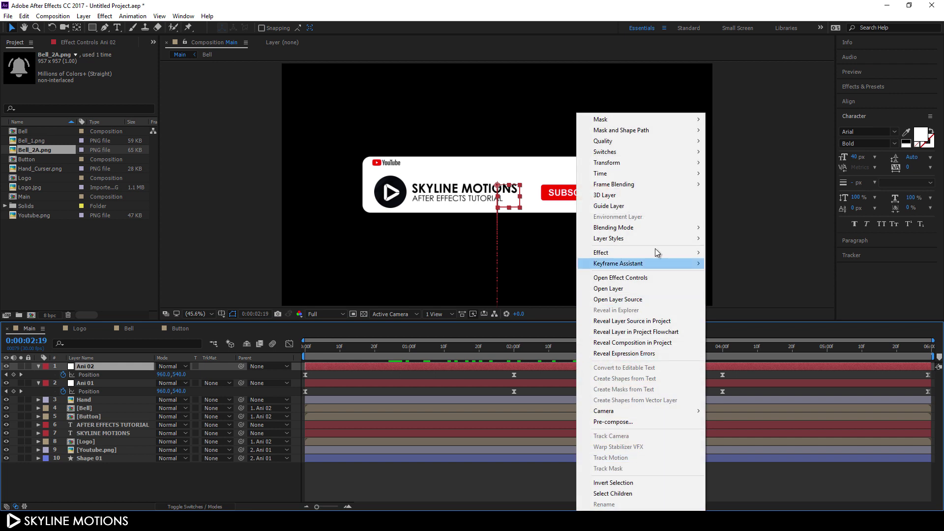
{"action": "mouse_move", "coordinate": [600, 173]}
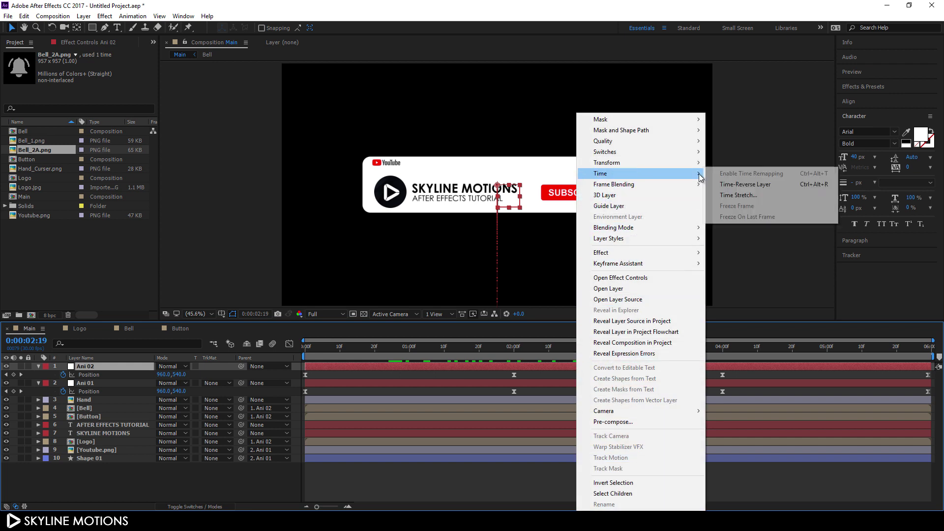
{"action": "left_click", "coordinate": [736, 194]}
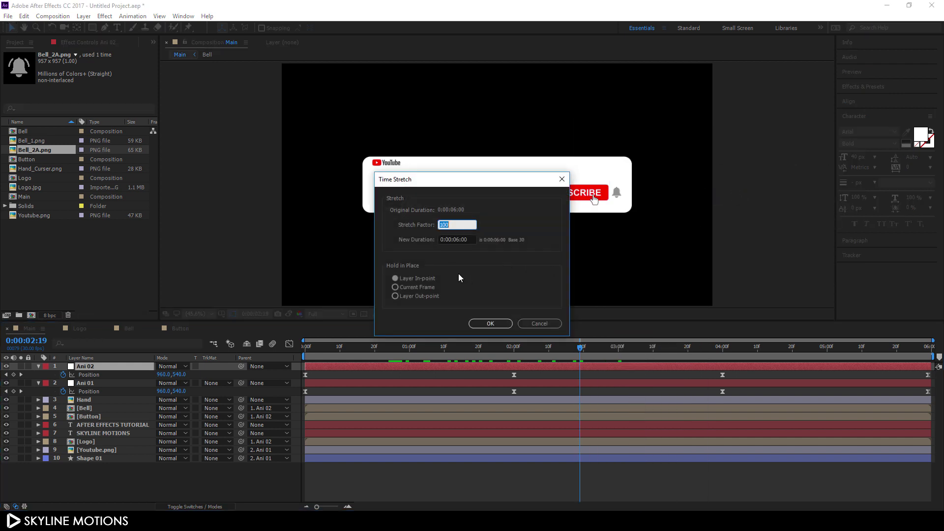
{"action": "left_click", "coordinate": [469, 241]}
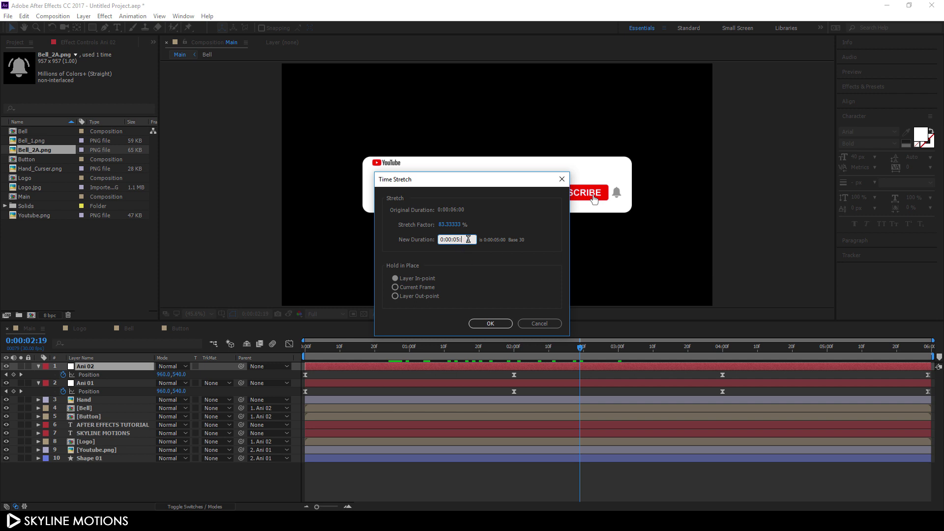
{"action": "type", "text": "26"}
{"action": "left_click", "coordinate": [493, 322]}
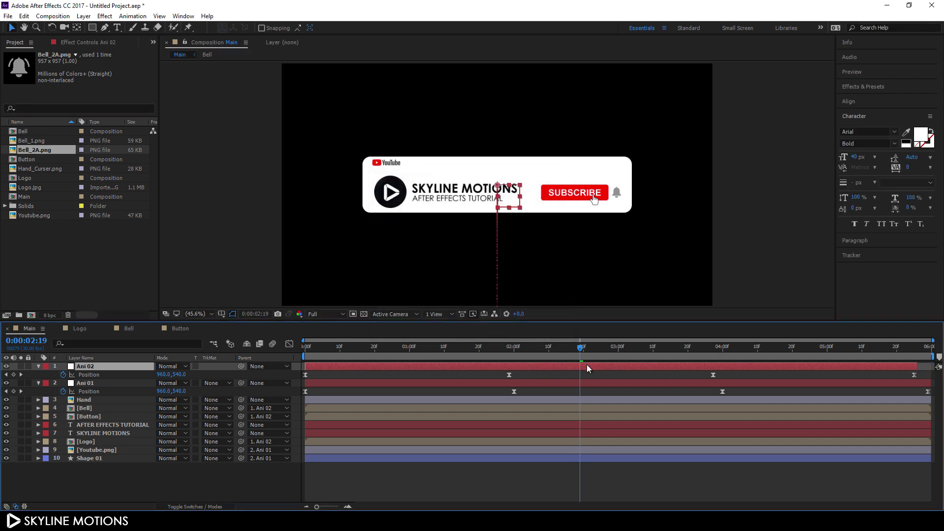
Shift the Ani 02 null to start at 0:00:00:02 and preview the banner animation from the beginning
{"action": "left_click_drag", "start_coordinate": [343, 346], "coordinate": [345, 370]}
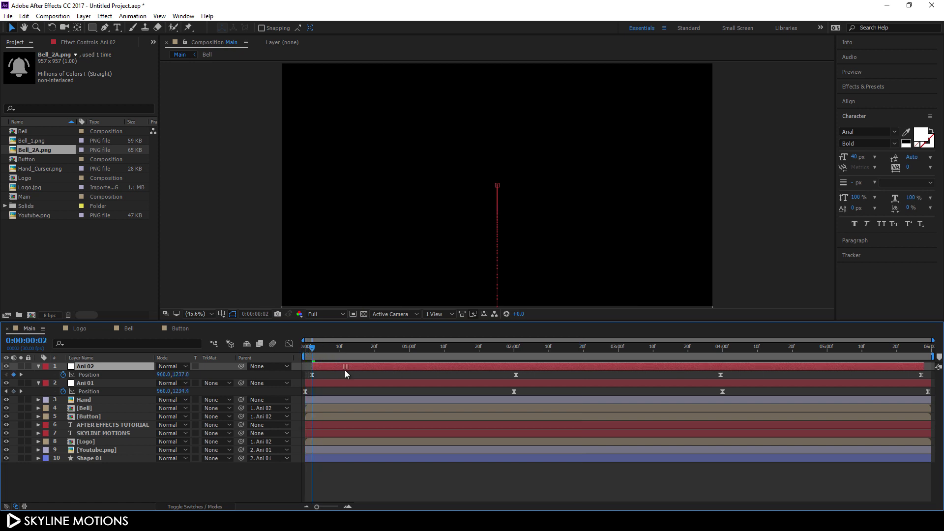
{"action": "mouse_move", "coordinate": [516, 363]}
{"action": "left_mouse_down"}
{"action": "mouse_move", "coordinate": [309, 344]}
{"action": "mouse_move", "coordinate": [514, 363]}
{"action": "left_mouse_up"}
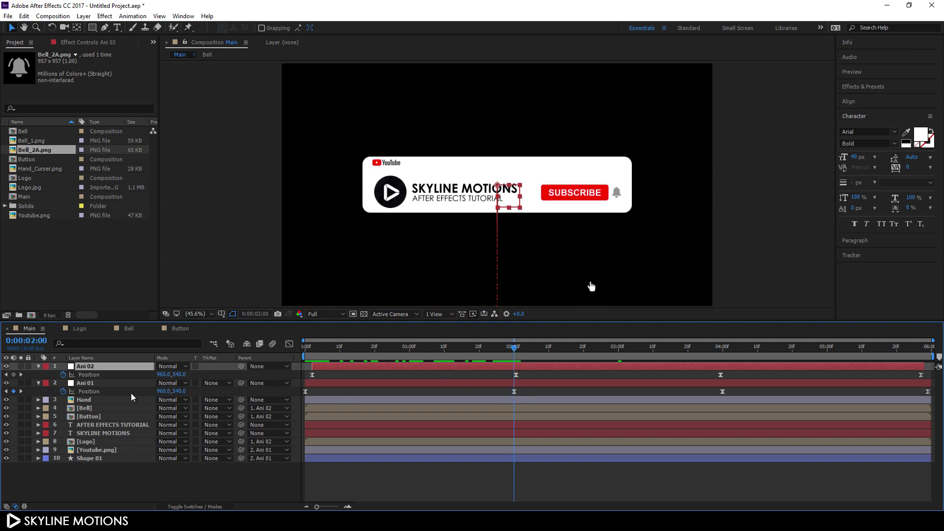
{"action": "left_click_drag", "start_coordinate": [492, 346], "coordinate": [270, 353]}
{"action": "key", "text": "space"}
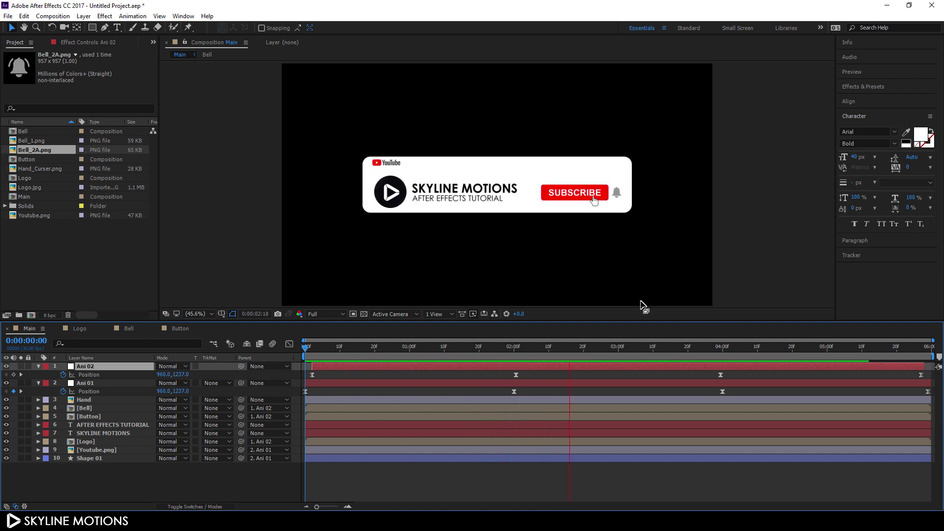
{"action": "key", "text": "space"}
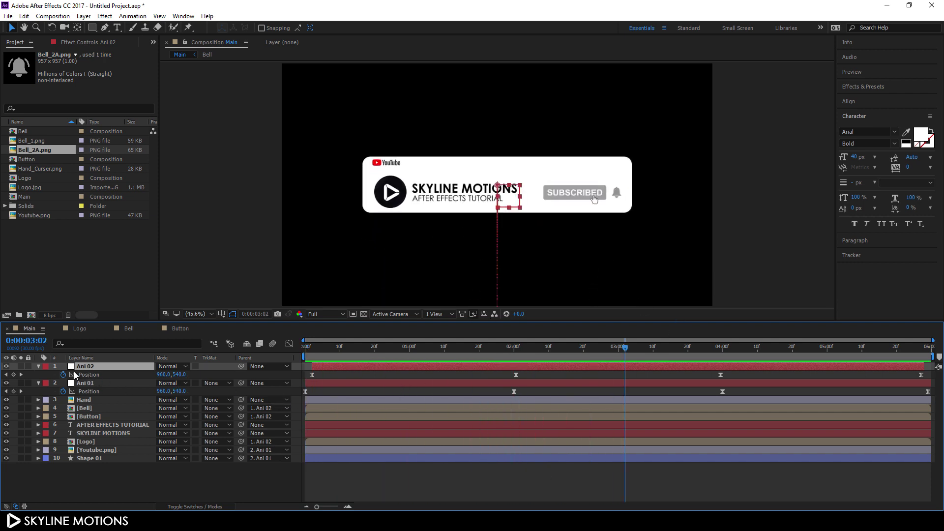
At 0:00:03:00, duplicate the Ani 02 null and display the position keyframes of the duplicate
{"action": "key", "text": "Page_Up"}
{"action": "key", "text": "Page_Up"}
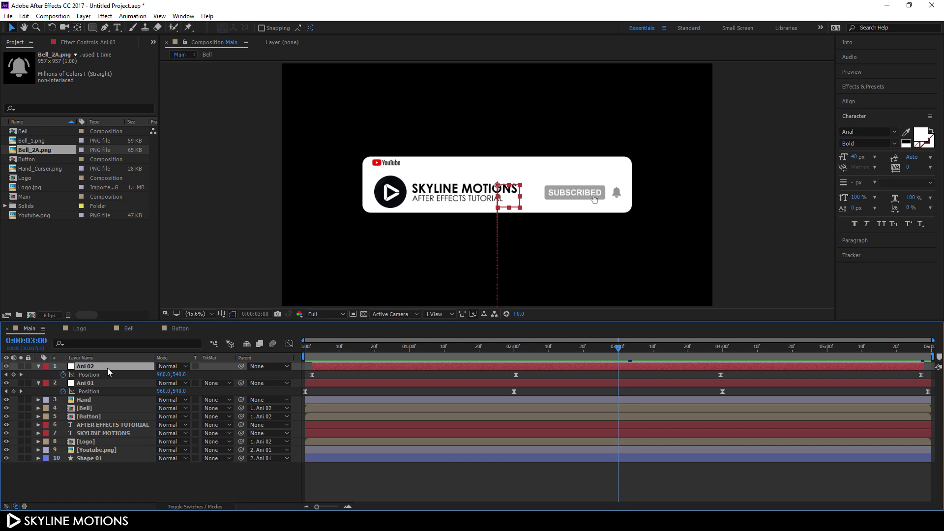
{"action": "key", "text": "ctrl+d"}
{"action": "key", "text": "p"}
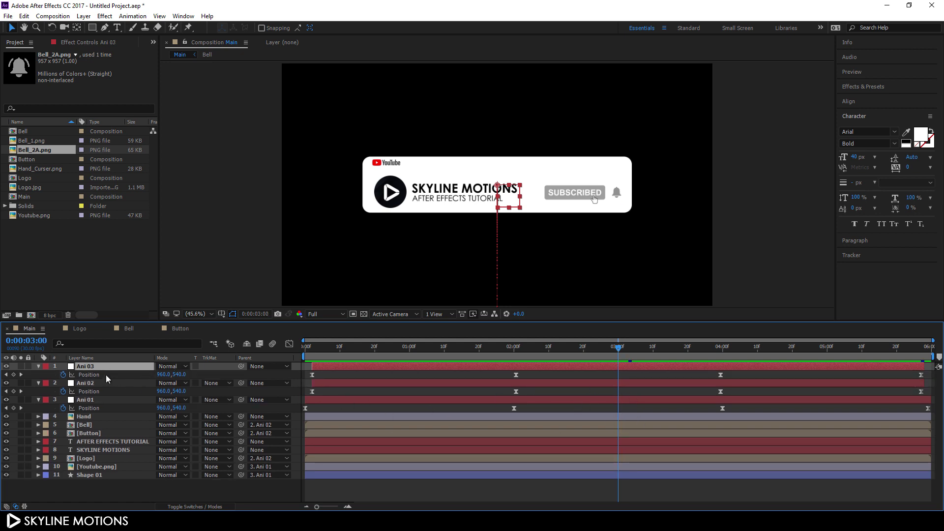
Time-stretch the Ani 03 null to a duration about two frames shorter, holding its in-point, and shift it to start at 0:00:00:03
{"action": "right_click", "coordinate": [589, 365]}
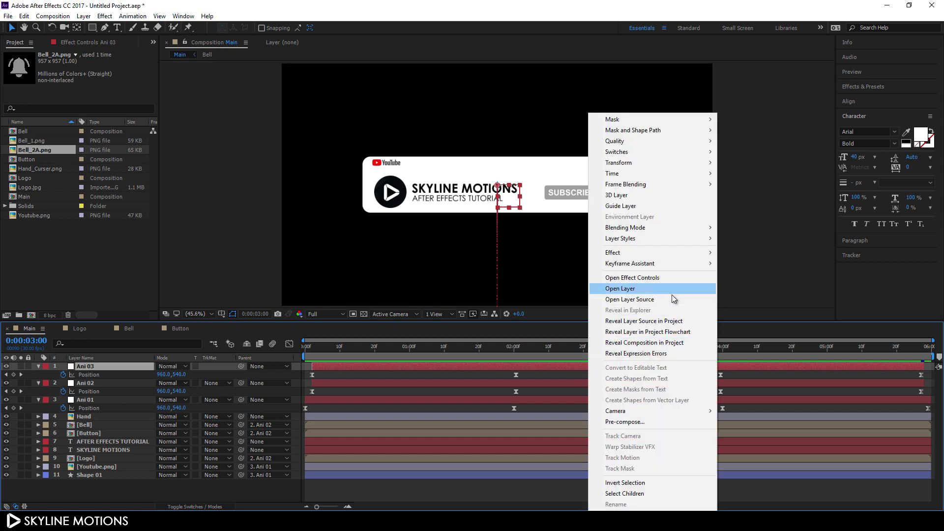
{"action": "mouse_move", "coordinate": [617, 176]}
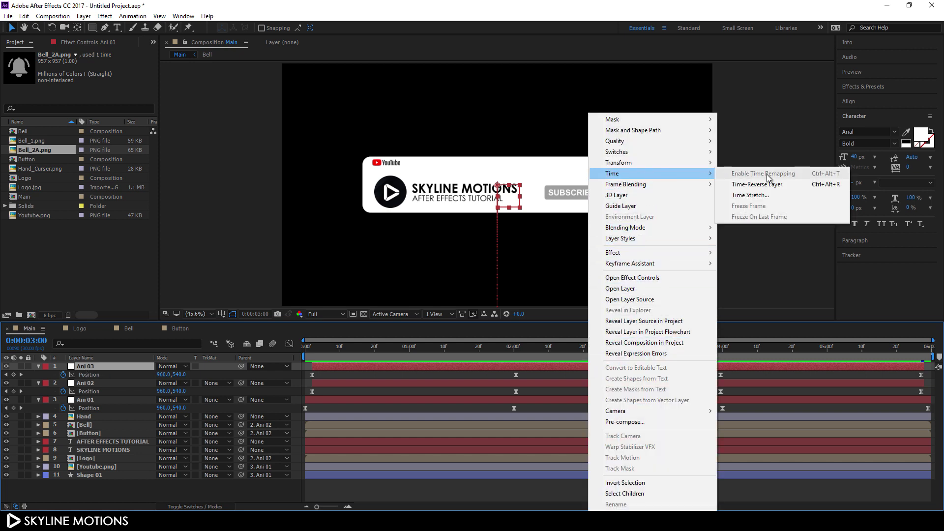
{"action": "left_click", "coordinate": [752, 196]}
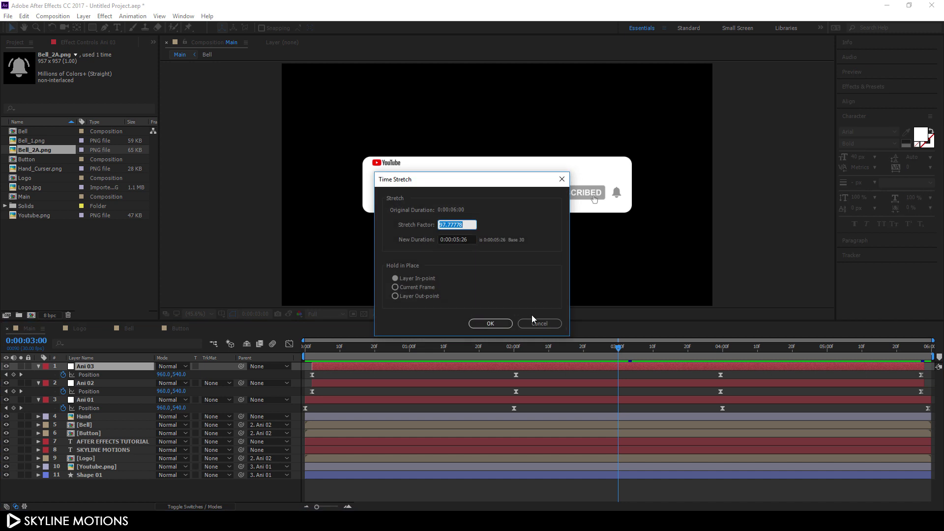
{"action": "left_click", "coordinate": [470, 239]}
{"action": "key", "text": "BackSpace"}
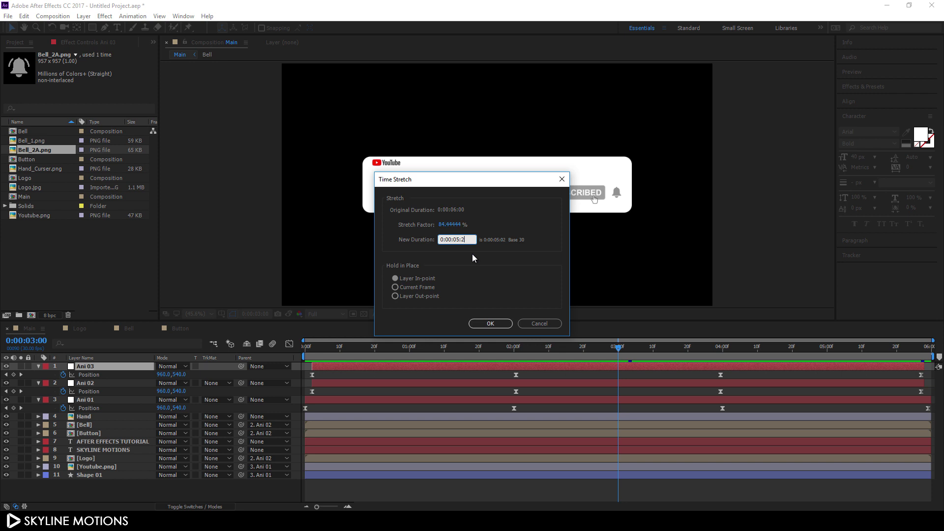
{"action": "left_click", "coordinate": [486, 323]}
{"action": "left_click", "coordinate": [313, 347]}
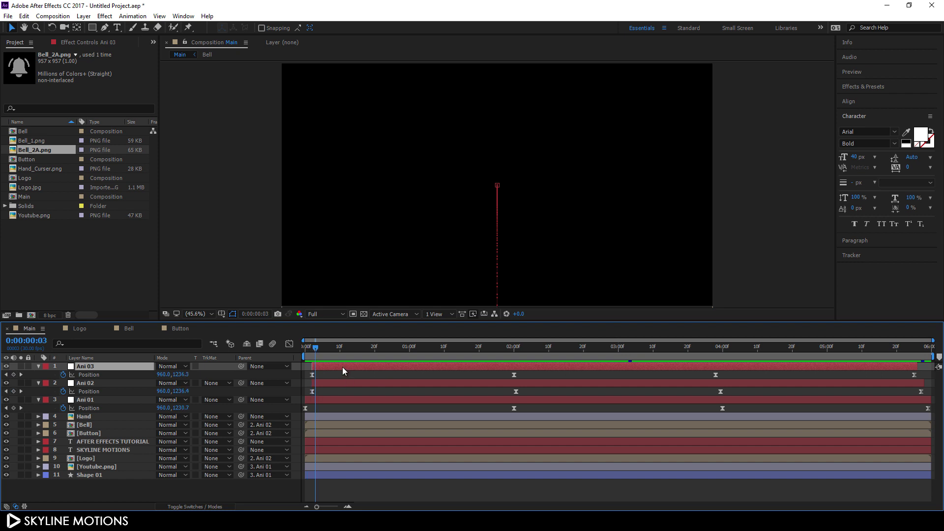
{"action": "left_click_drag", "start_coordinate": [342, 367], "coordinate": [345, 368]}
At 0:00:03:00, parent the SKYLINE MOTIONS and AFTER EFFECTS TUTORIAL text layers to the Ani 03 null
{"action": "left_click_drag", "start_coordinate": [556, 349], "coordinate": [622, 364]}
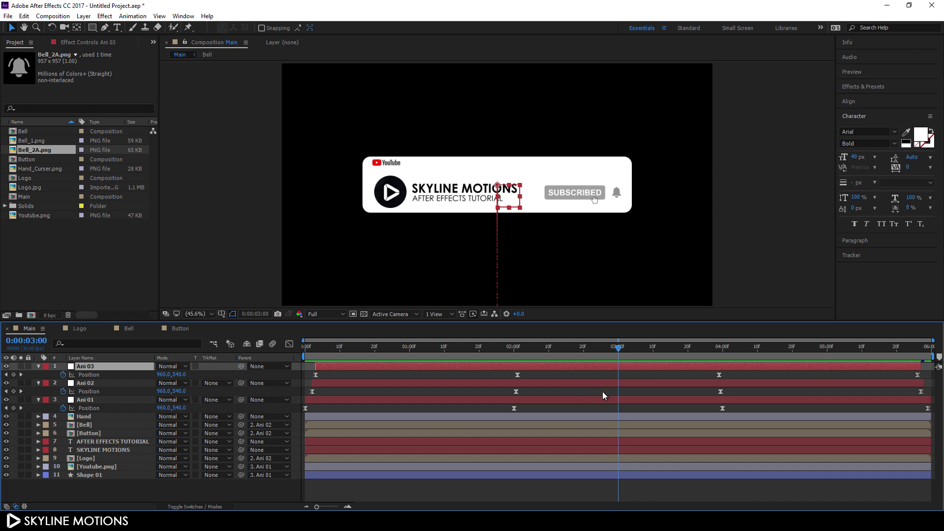
{"action": "left_click", "coordinate": [113, 450]}
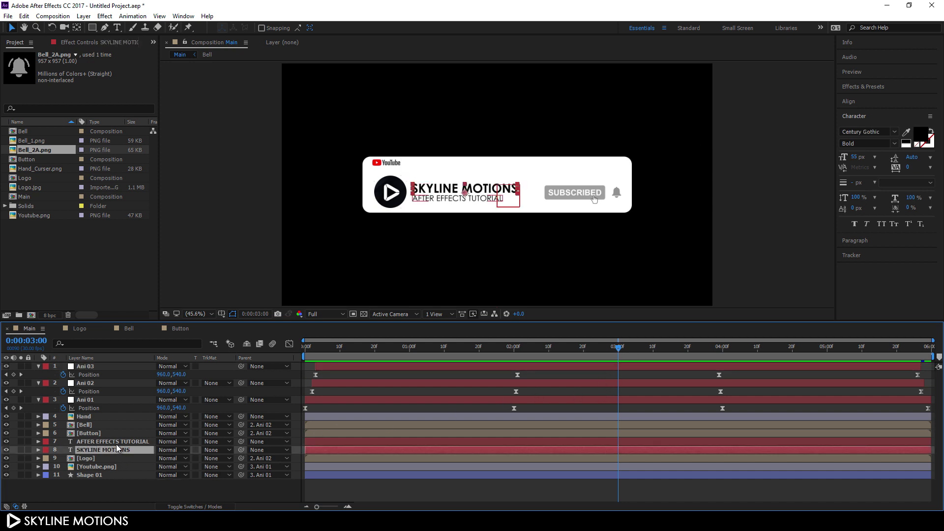
{"action": "left_click", "coordinate": [116, 444], "text": "shift"}
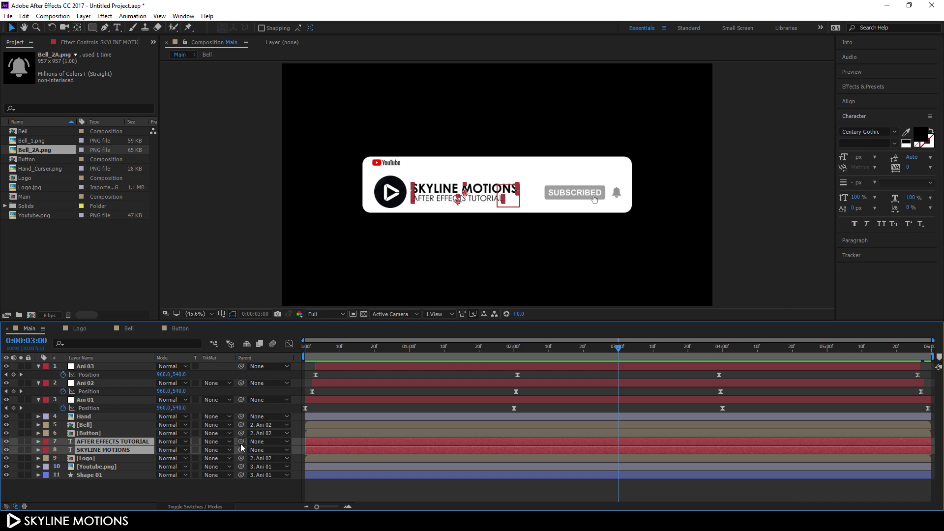
{"action": "left_click_drag", "start_coordinate": [240, 442], "coordinate": [94, 370]}
Preview the staggered animation from the start, collapse the properties of all three Ani nulls and deselect all layers
{"action": "left_click_drag", "start_coordinate": [356, 347], "coordinate": [305, 346]}
{"action": "key", "text": "space"}
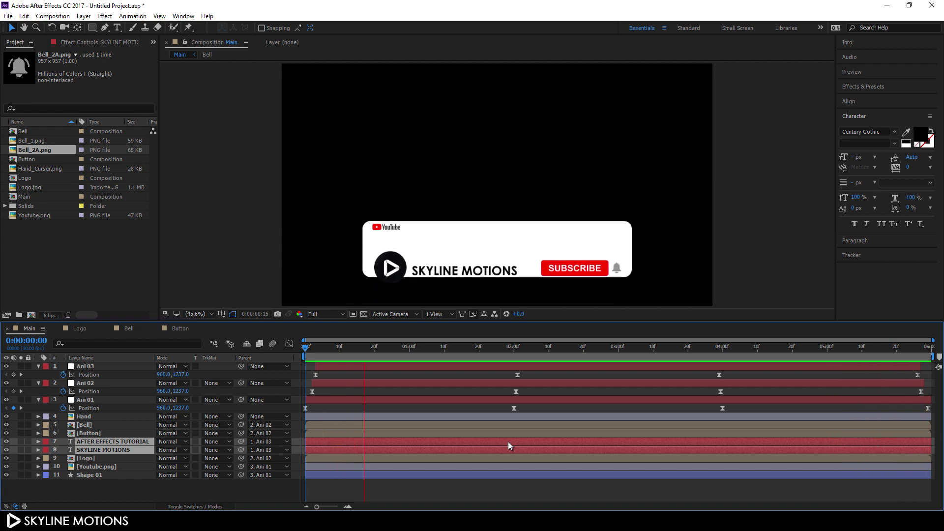
{"action": "left_click", "coordinate": [38, 366]}
{"action": "left_click", "coordinate": [38, 375]}
{"action": "left_click", "coordinate": [38, 383]}
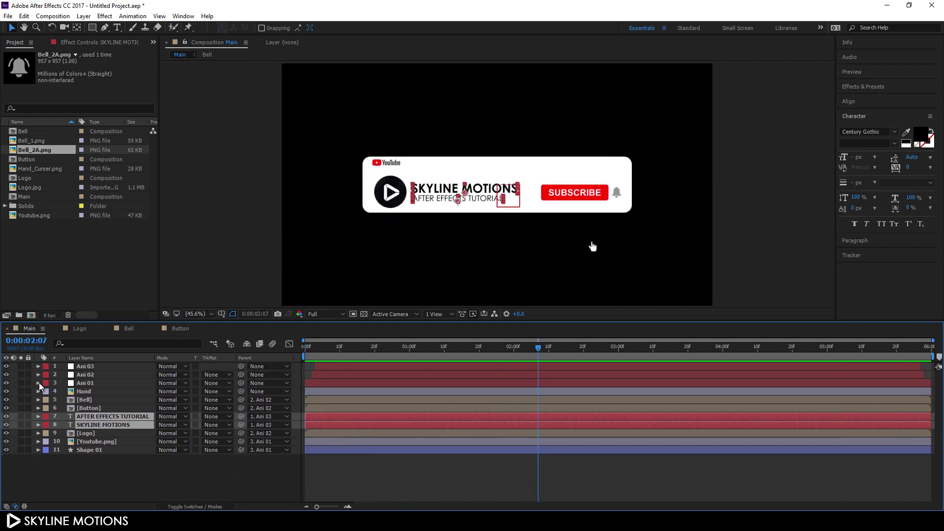
{"action": "left_click", "coordinate": [110, 468]}
{"action": "key", "text": "space"}
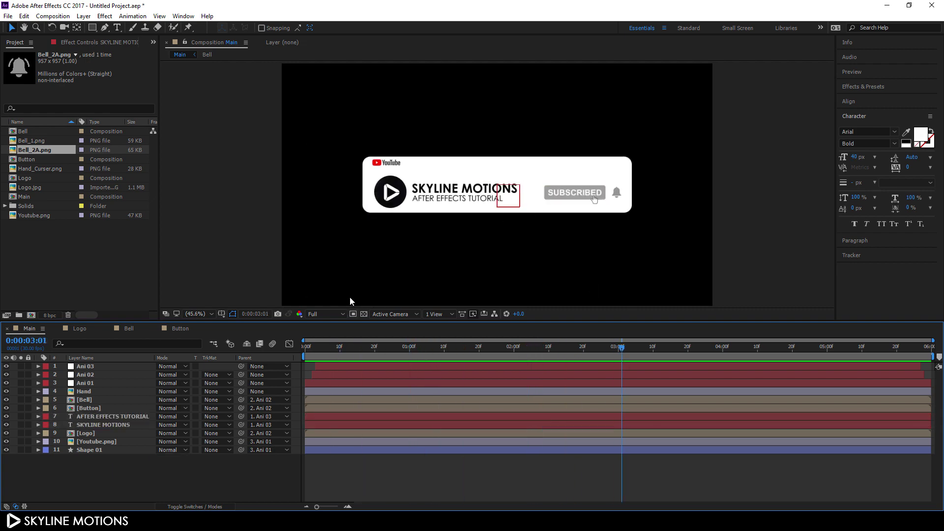
Import the girl-918706_1920 image from the SUBS folder and place it beneath all layers of Main as the background
{"action": "right_click", "coordinate": [57, 261]}
{"action": "mouse_move", "coordinate": [94, 307]}
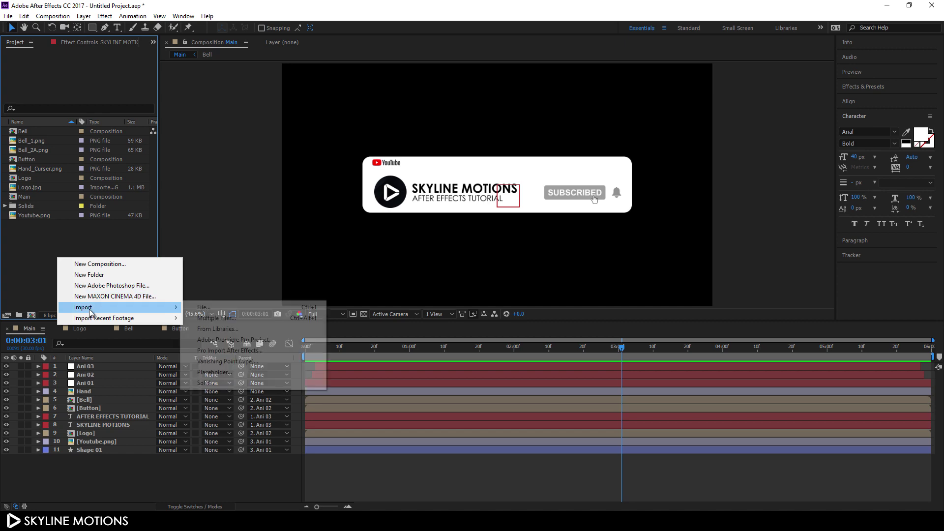
{"action": "left_click", "coordinate": [197, 311]}
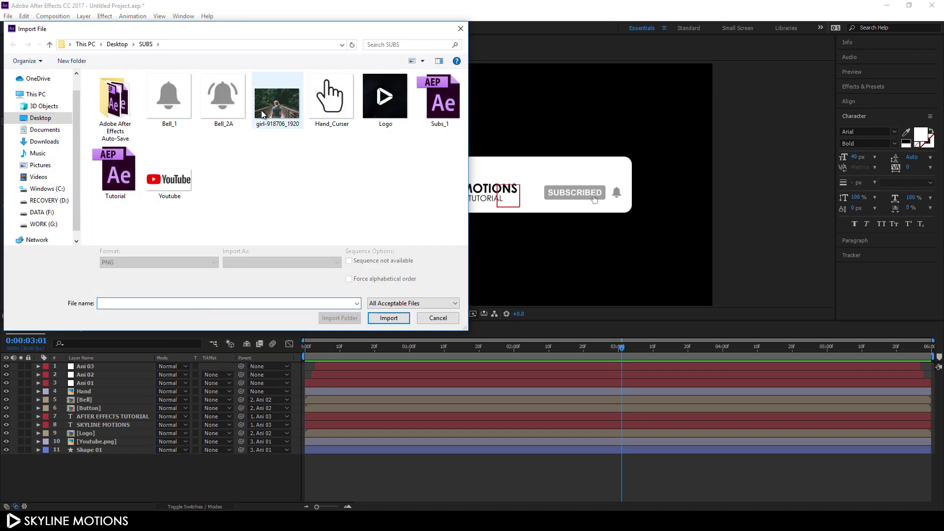
{"action": "left_click", "coordinate": [262, 114]}
{"action": "left_click", "coordinate": [389, 318]}
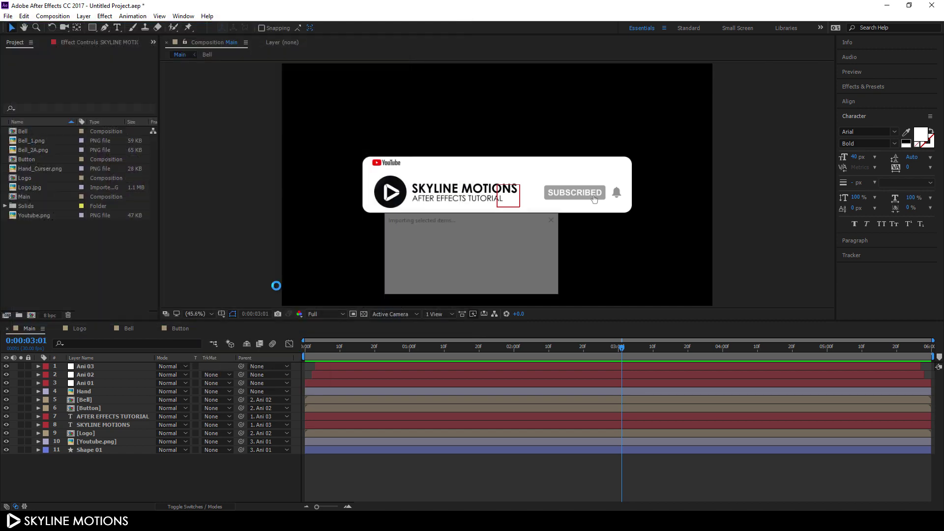
{"action": "left_click_drag", "start_coordinate": [43, 167], "coordinate": [110, 477]}
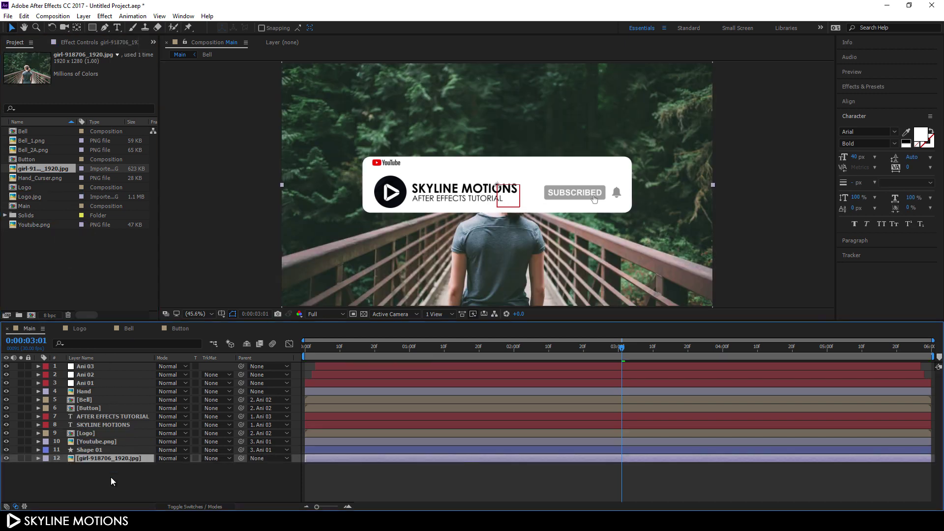
Preview the finished banner over the background image from the start with the composition view maximized
{"action": "left_click_drag", "start_coordinate": [370, 349], "coordinate": [275, 344]}
{"action": "key", "text": "space"}
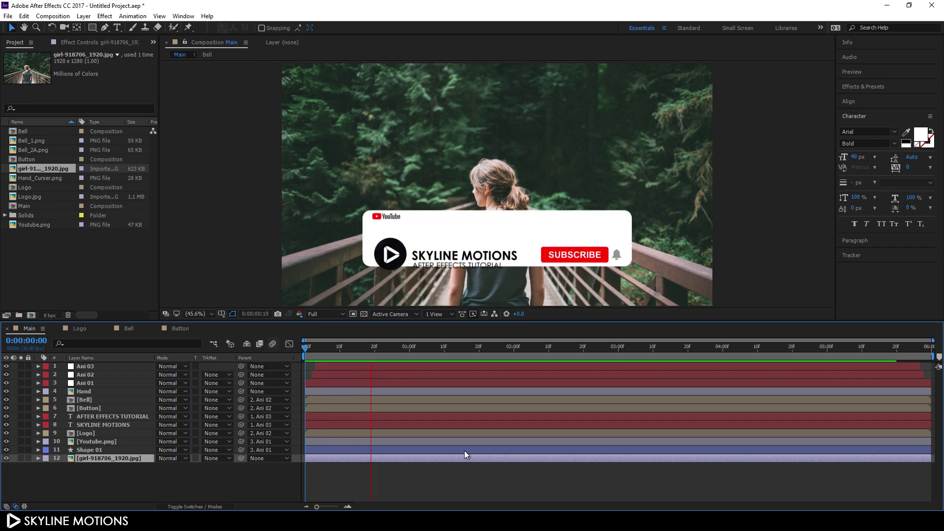
{"action": "key", "text": "grave"}
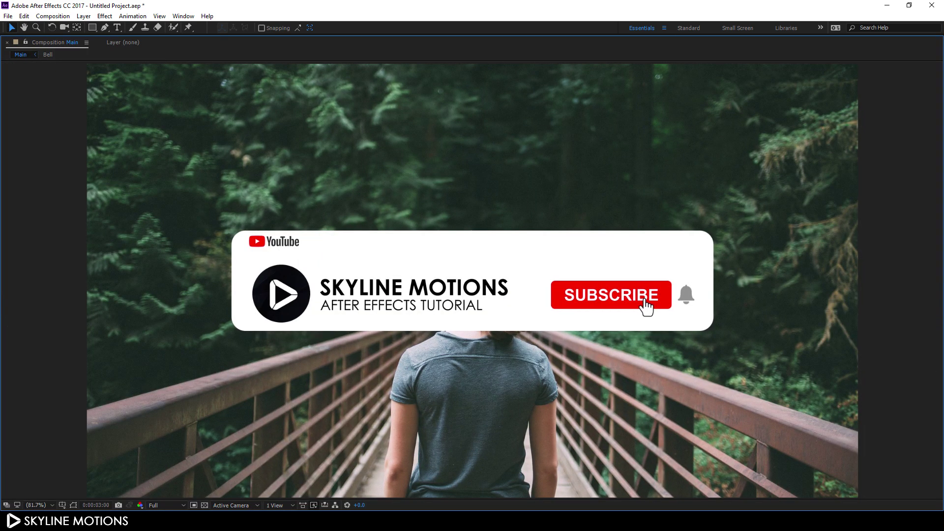